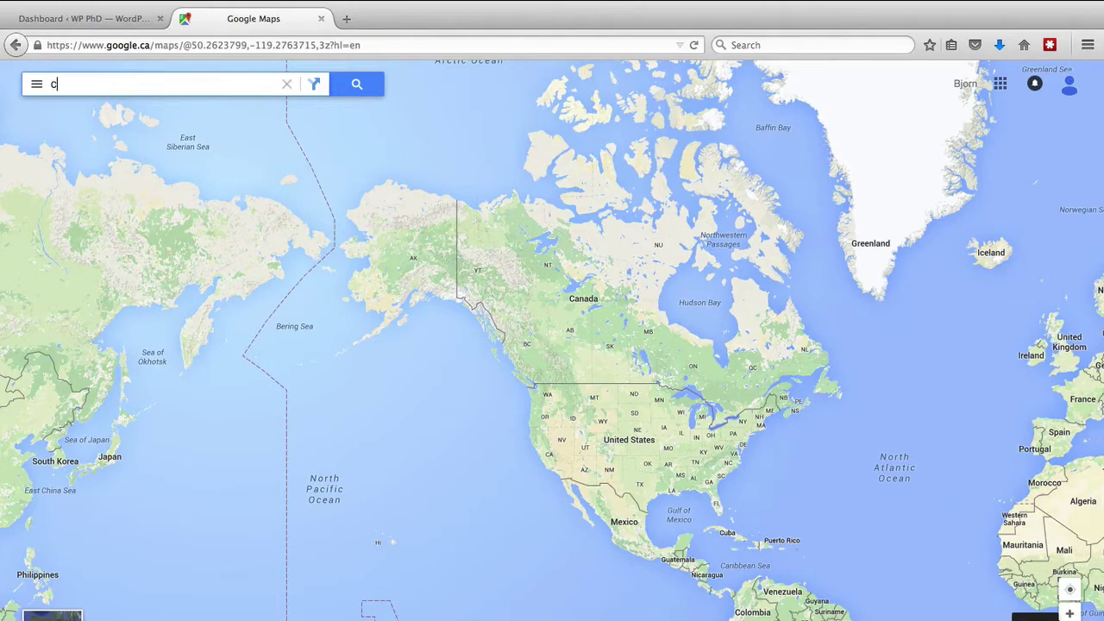
Search for 'canary islands tenerife' and zoom in to show the village of Los Abrigos.
text(arany isl)
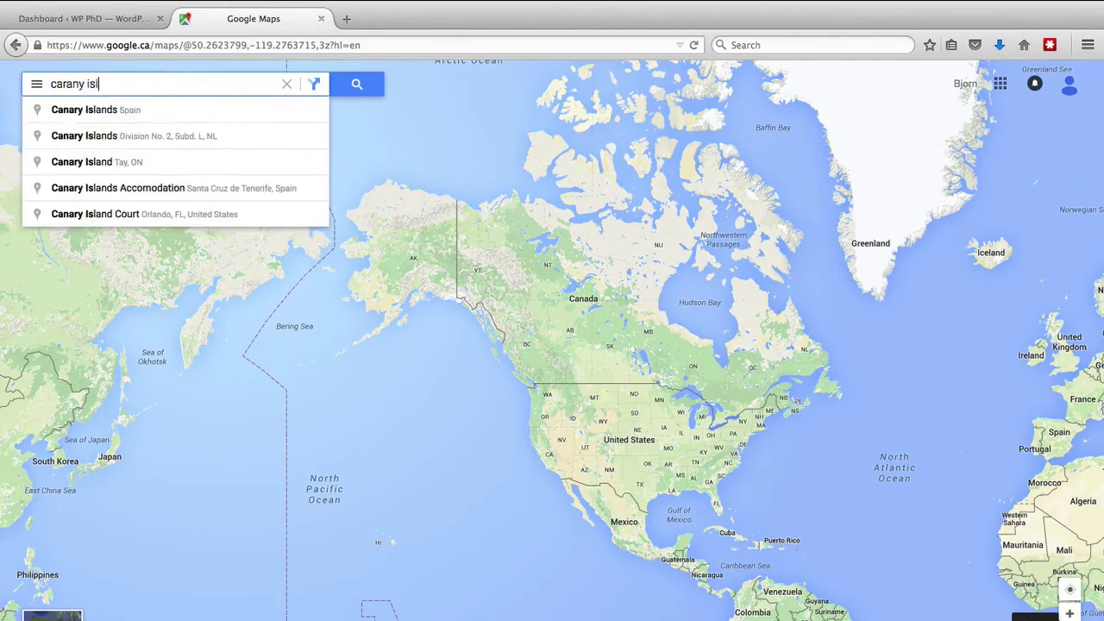
text(ands)
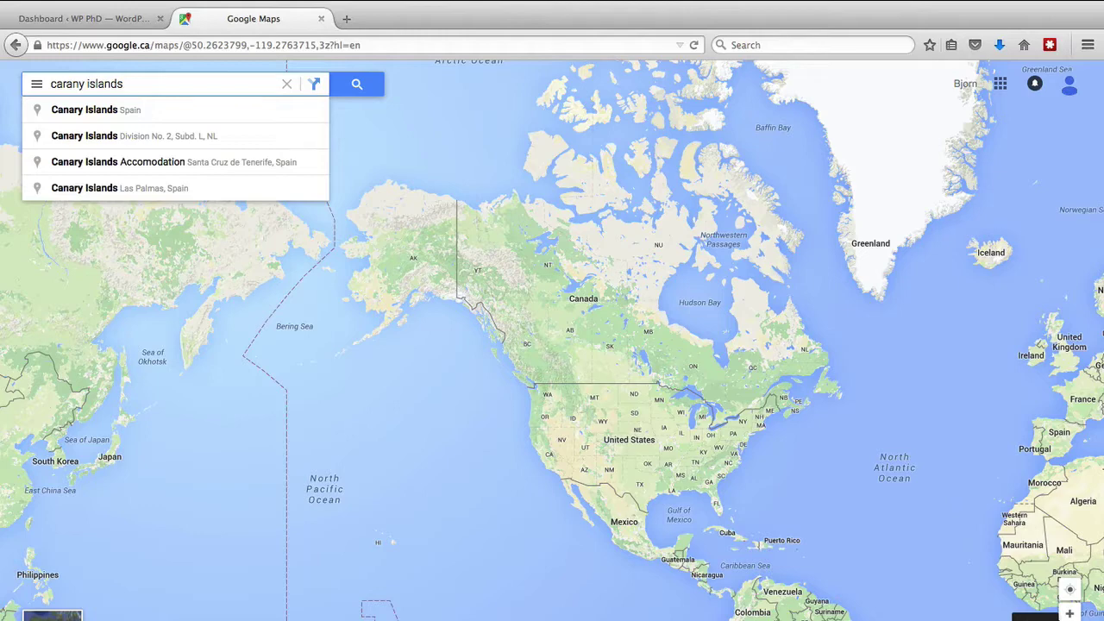
text( tenerife)
key(Return)
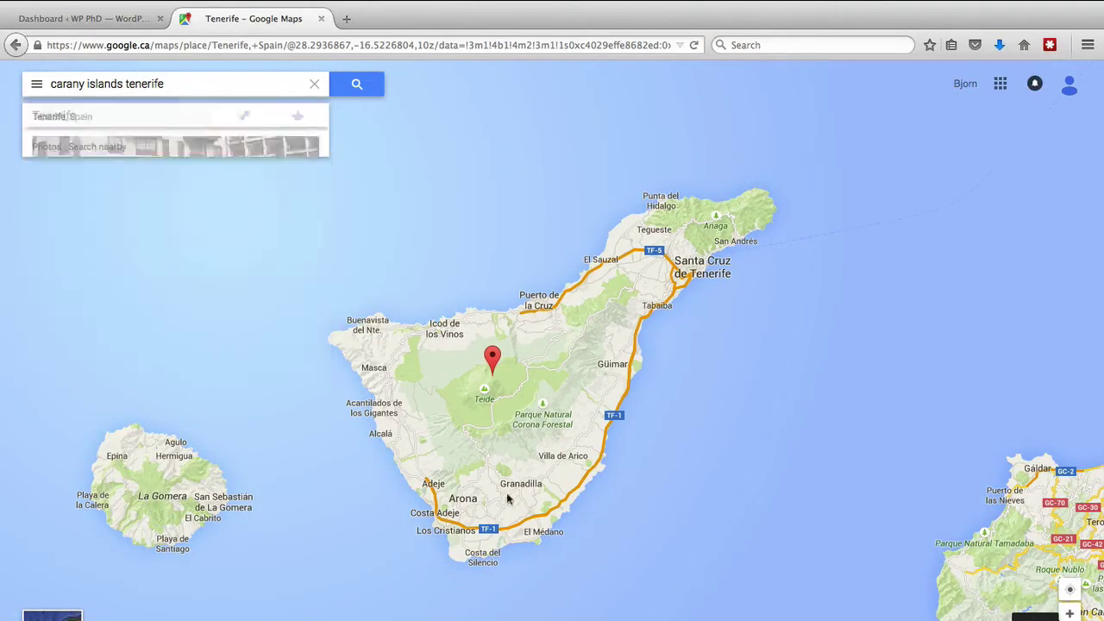
scroll(521, 501, up, 1)
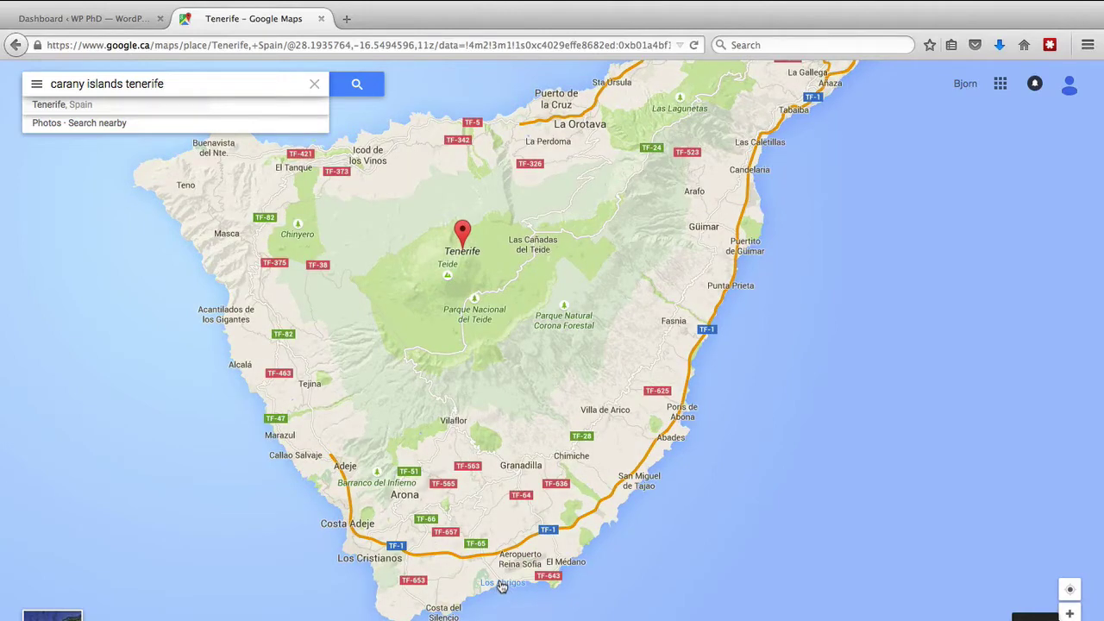
click(502, 586)
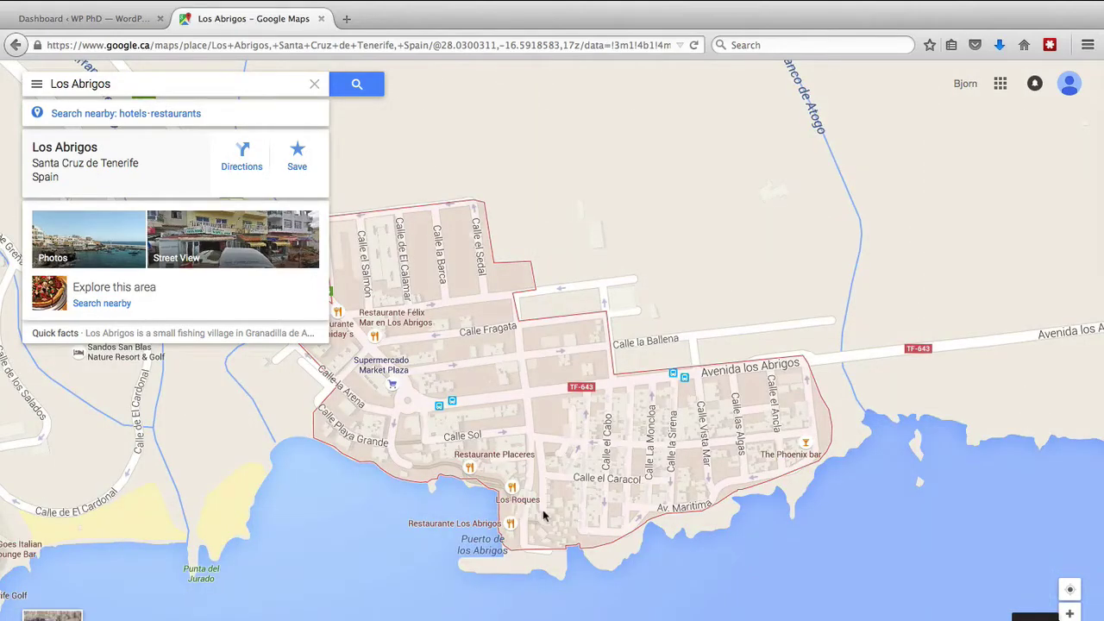
Pin Restaurante Placeres, highlight its address, then clear and reselect it to reopen its card.
click(492, 461)
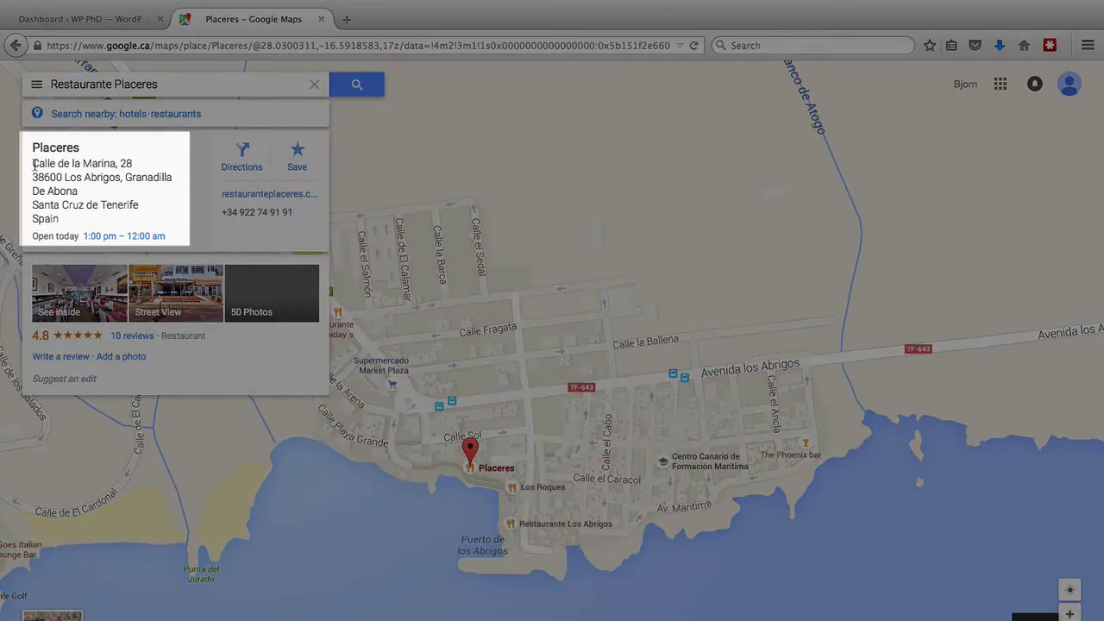
drag(31, 163, 112, 228)
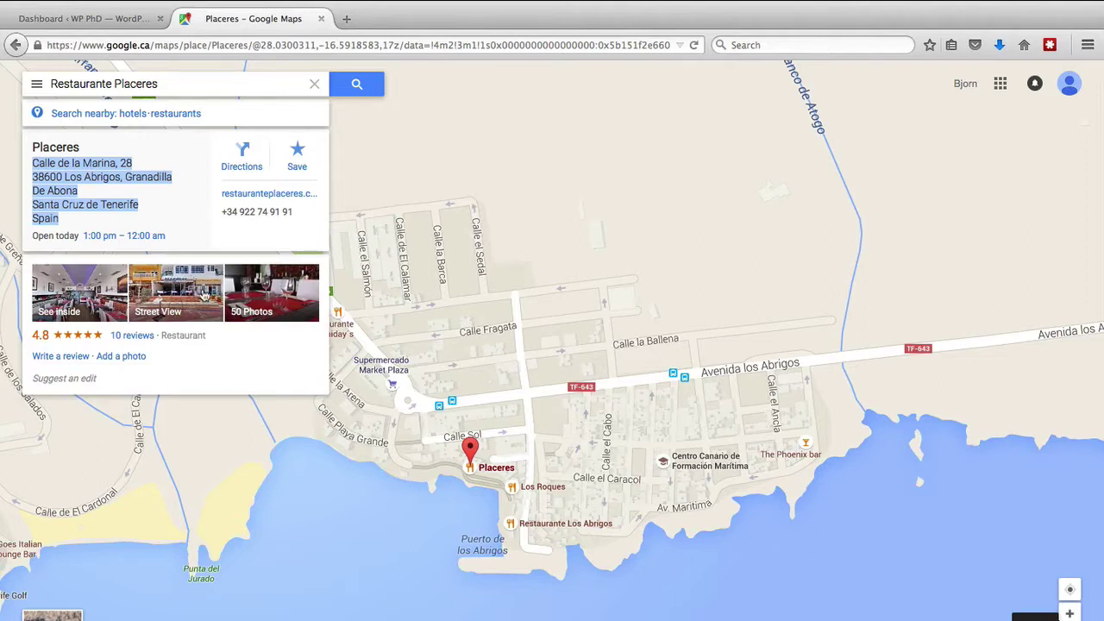
click(162, 83)
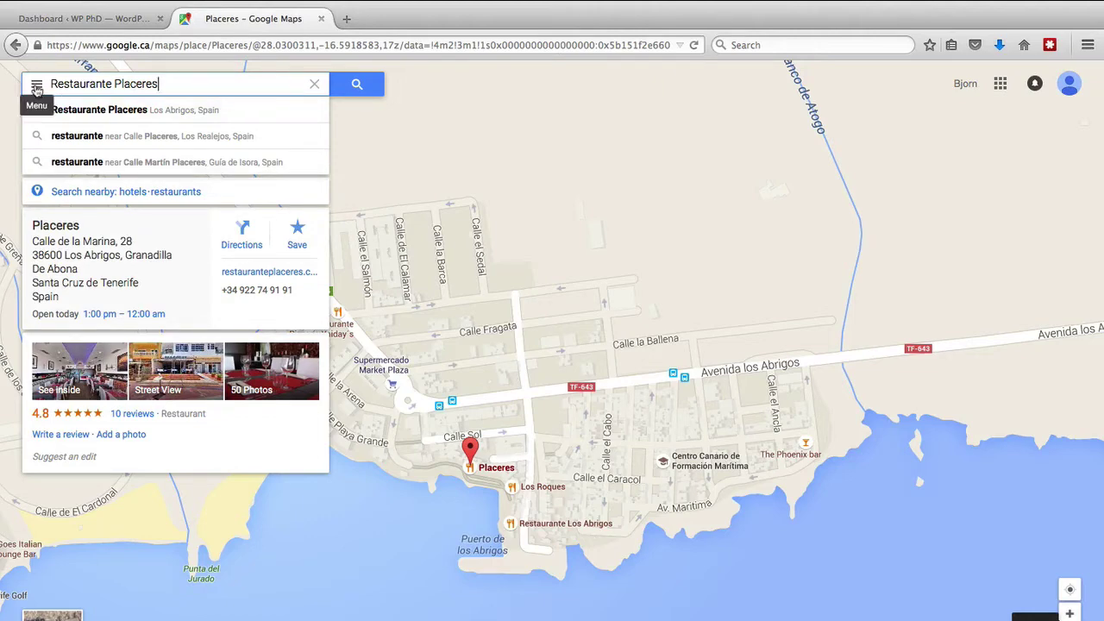
click(575, 164)
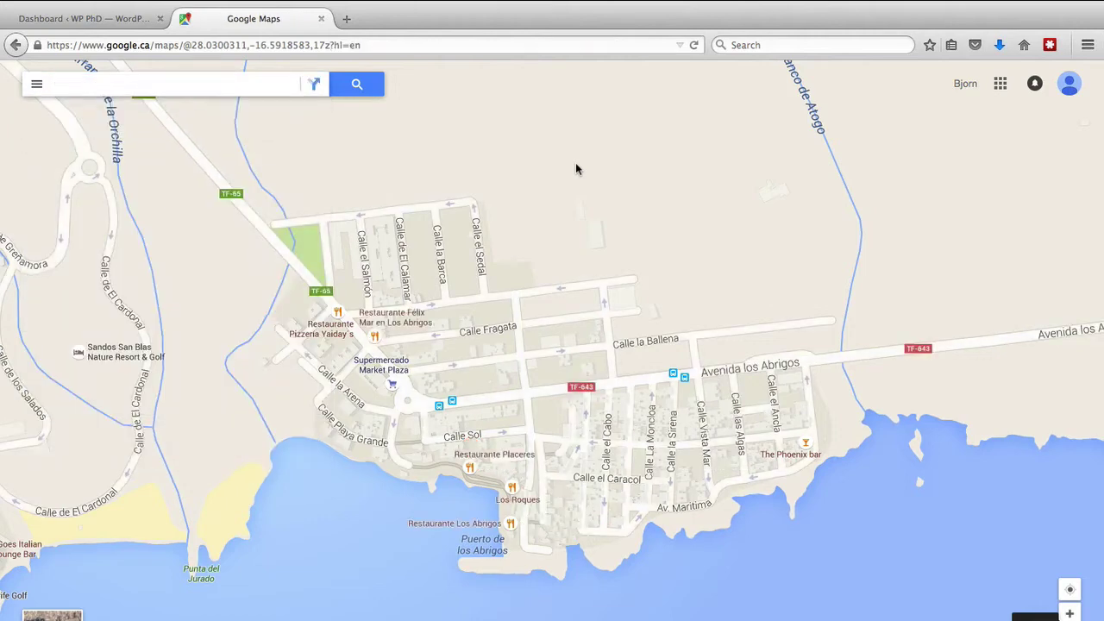
click(480, 461)
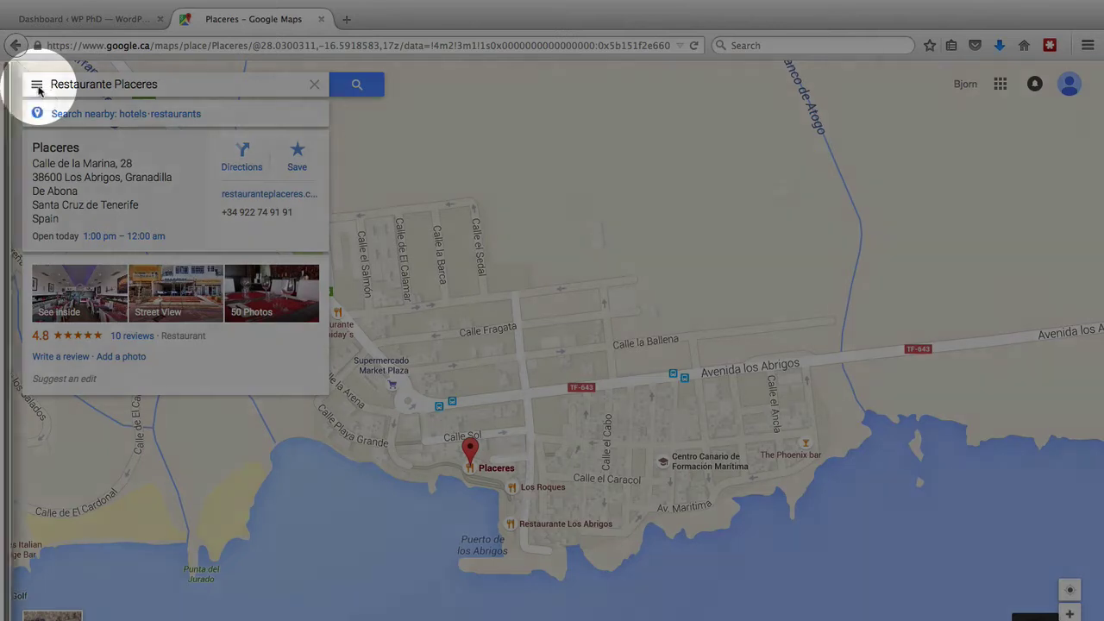
Open the Embed map panel for Placeres and set the map size to Large.
click(37, 85)
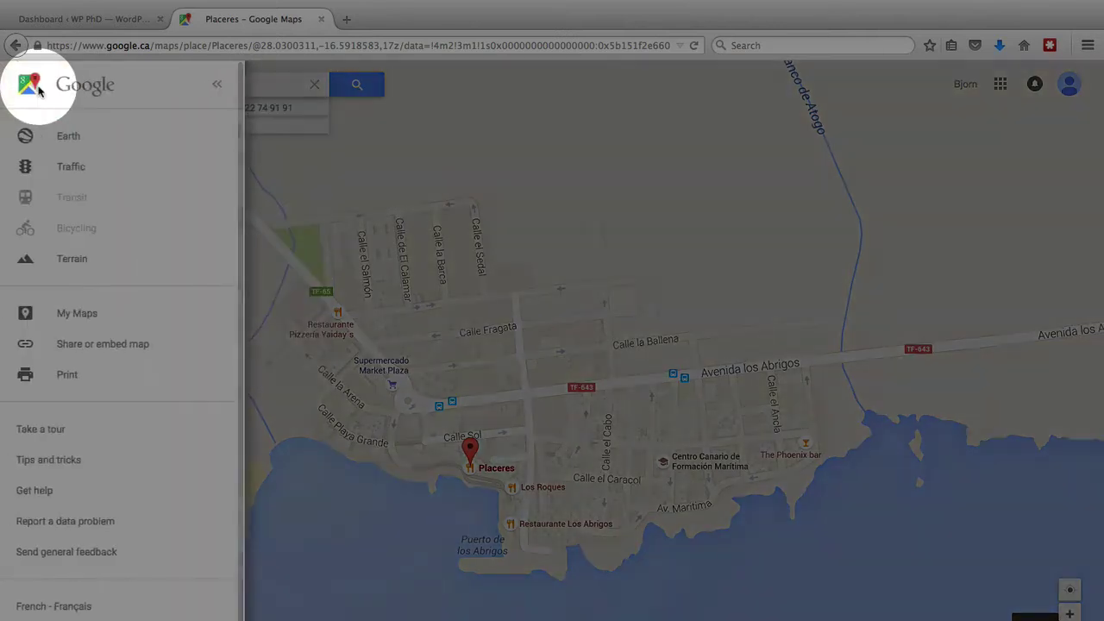
click(129, 347)
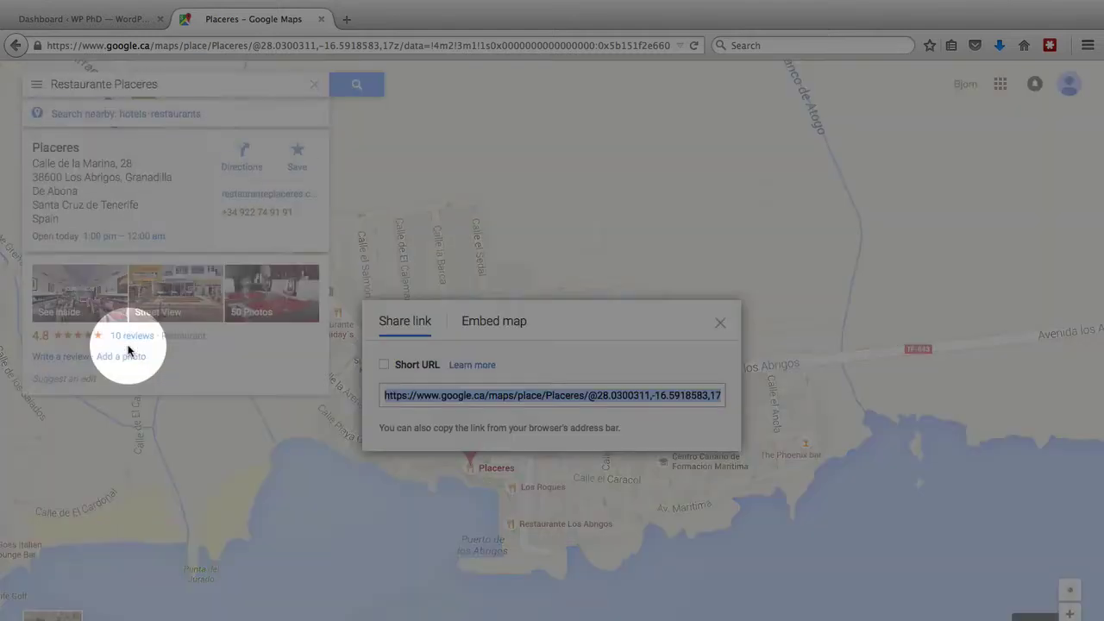
click(504, 326)
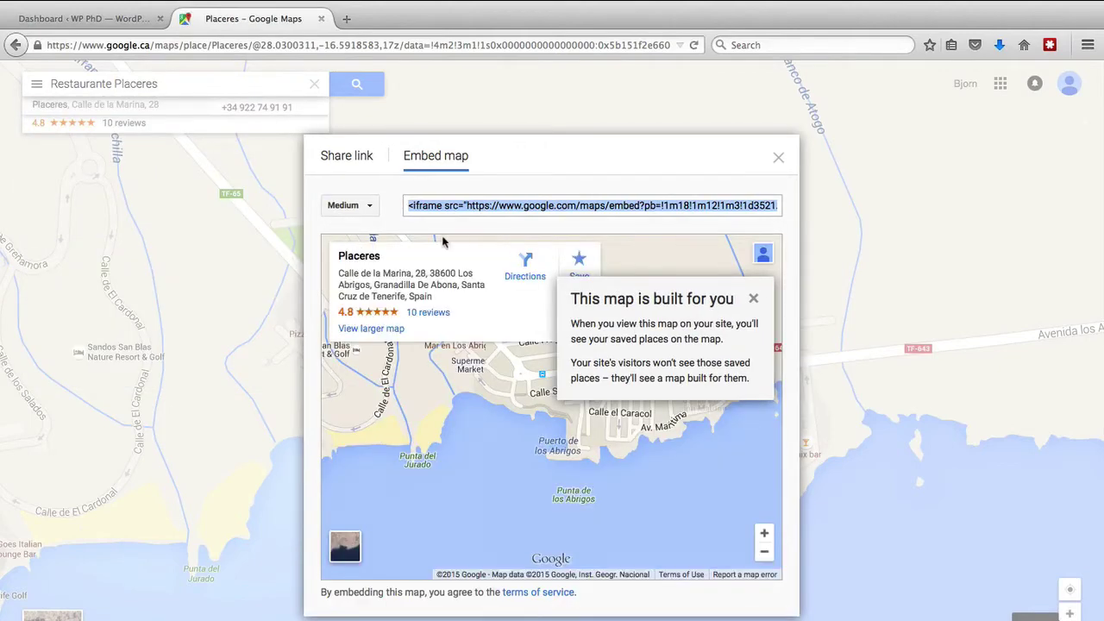
click(755, 302)
click(367, 206)
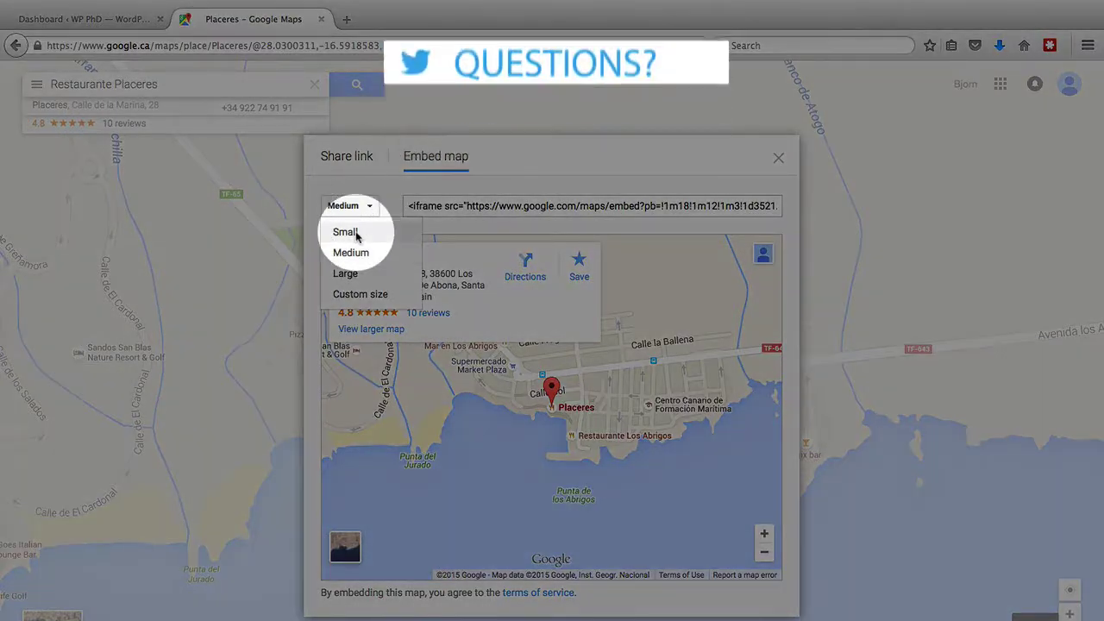
click(349, 233)
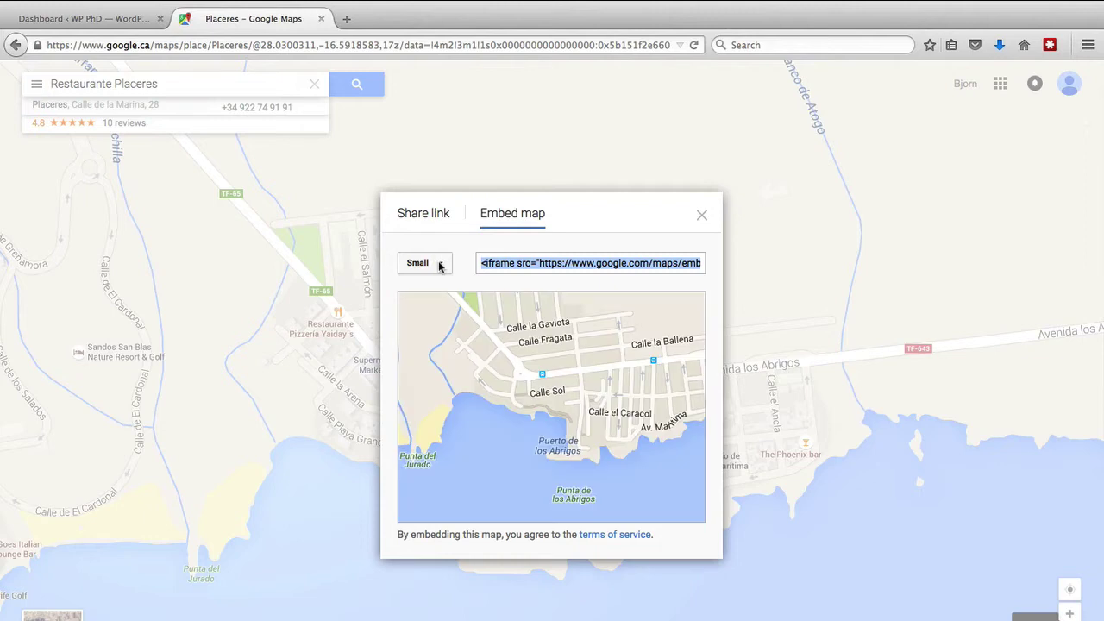
click(439, 264)
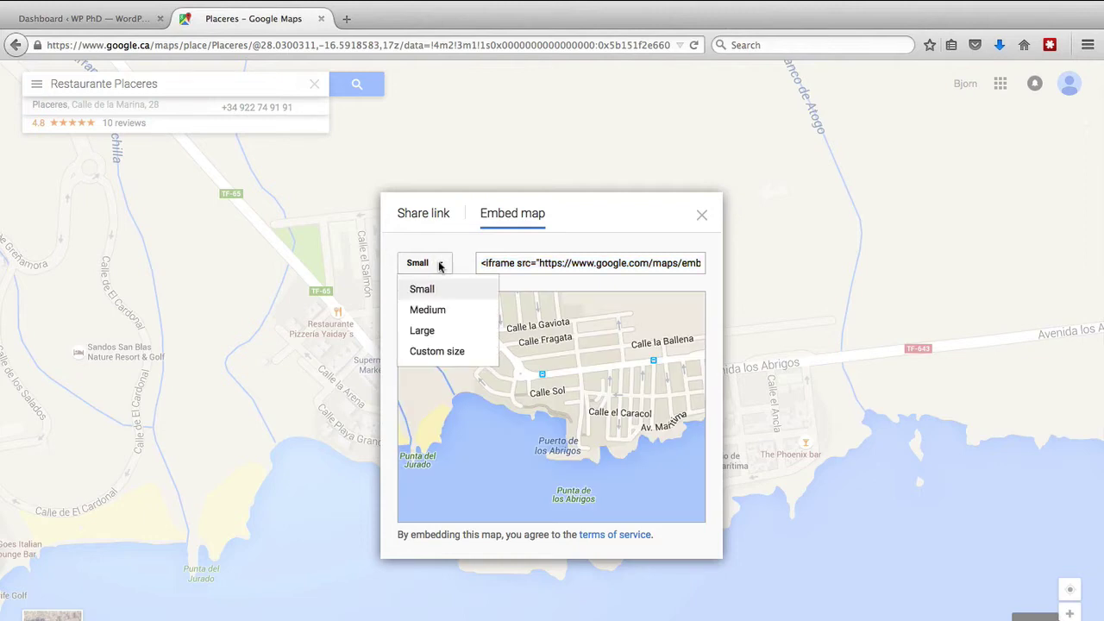
click(422, 331)
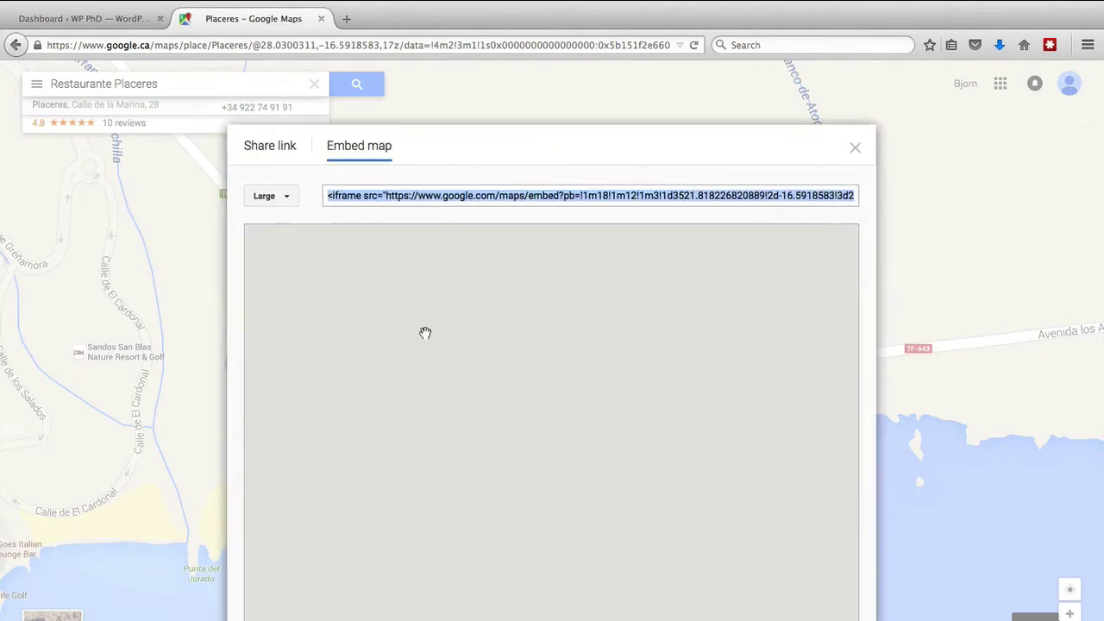
Copy the Large iframe embed code and return to the WordPress dashboard tab.
right_click(478, 193)
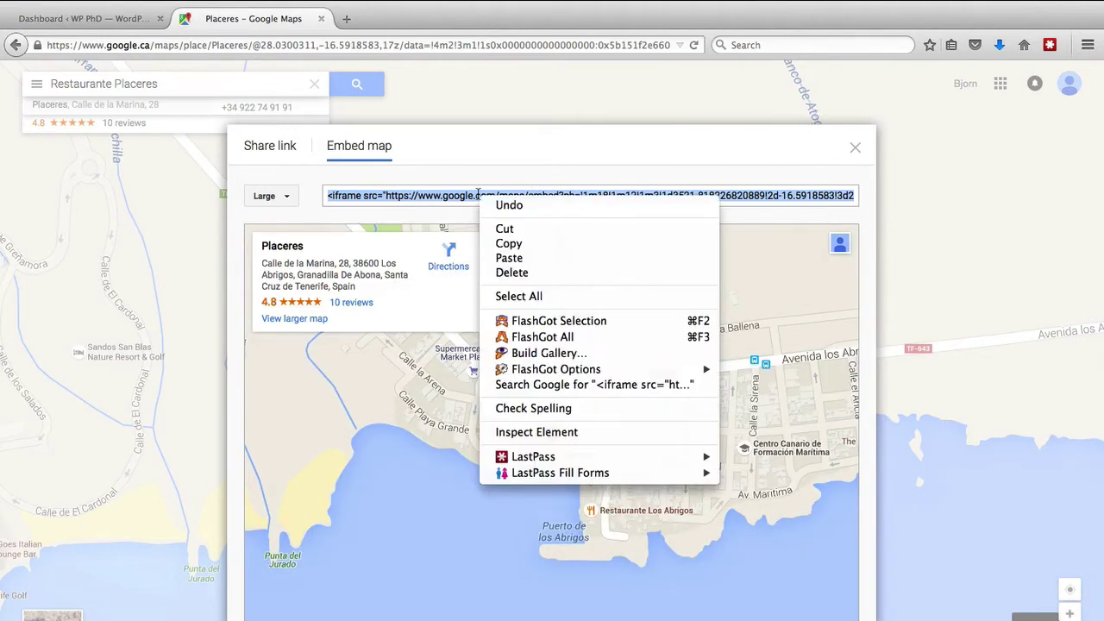
click(511, 244)
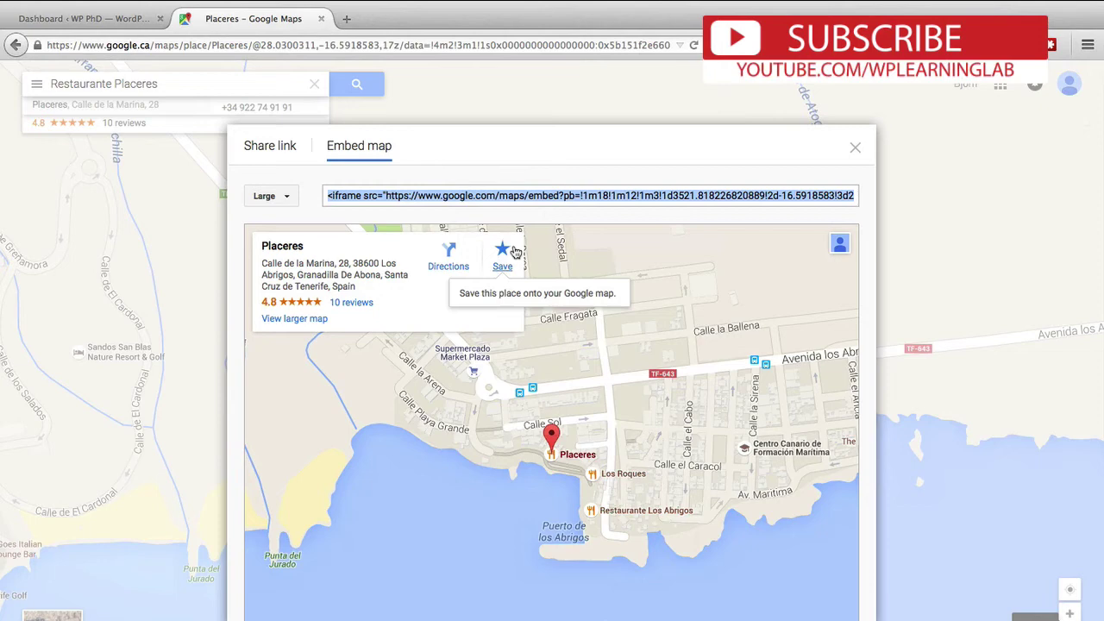
click(104, 27)
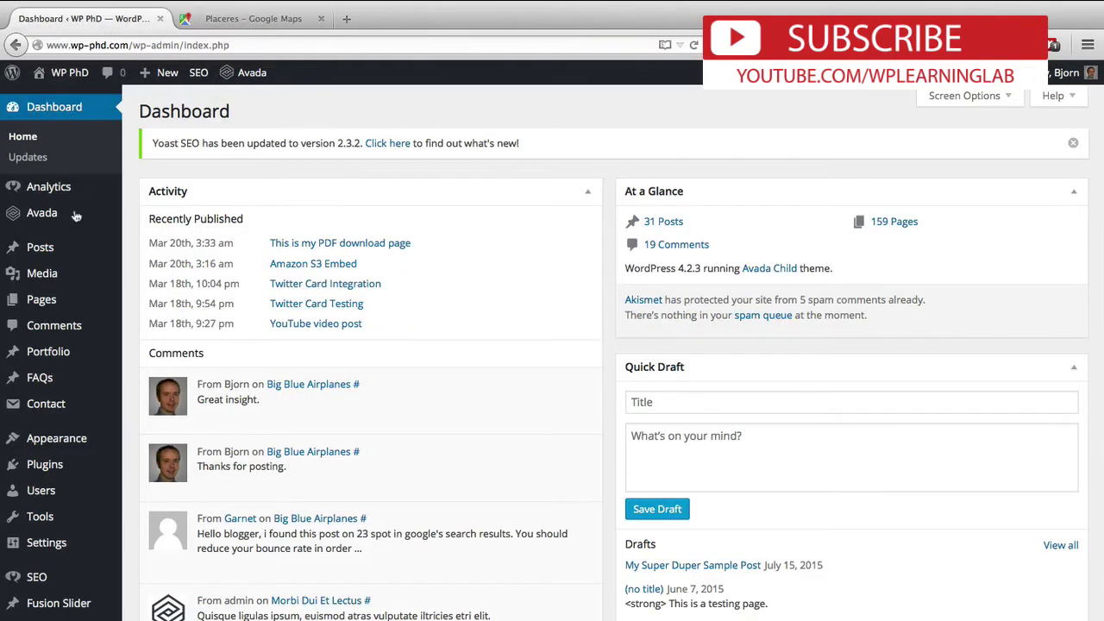
Create a new WordPress page titled 'Google Maps'.
mouse_move(43, 299)
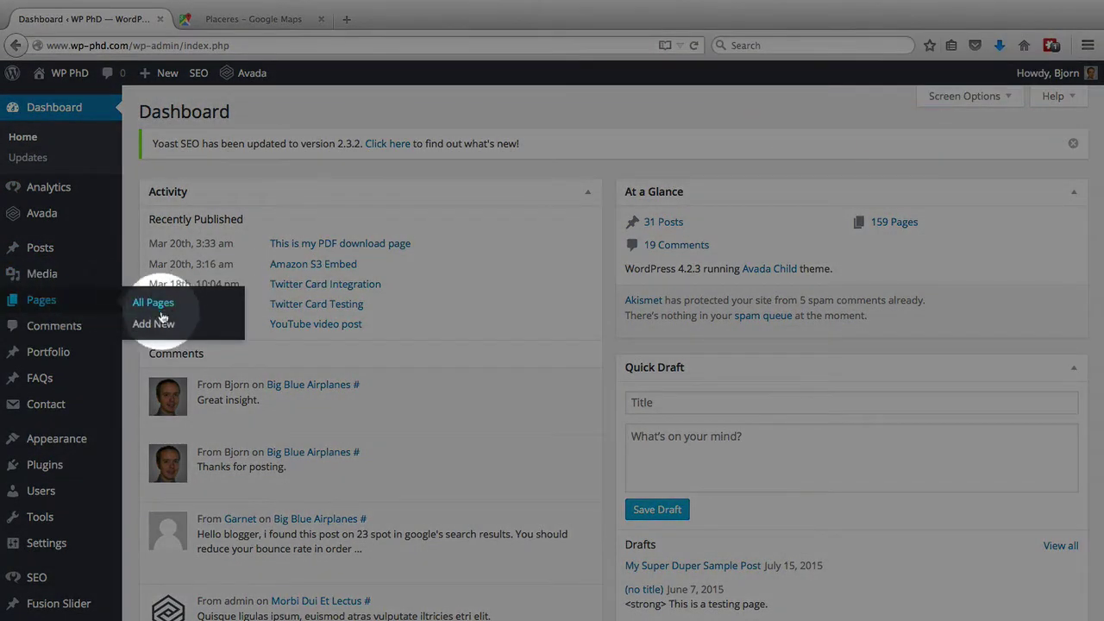
click(155, 327)
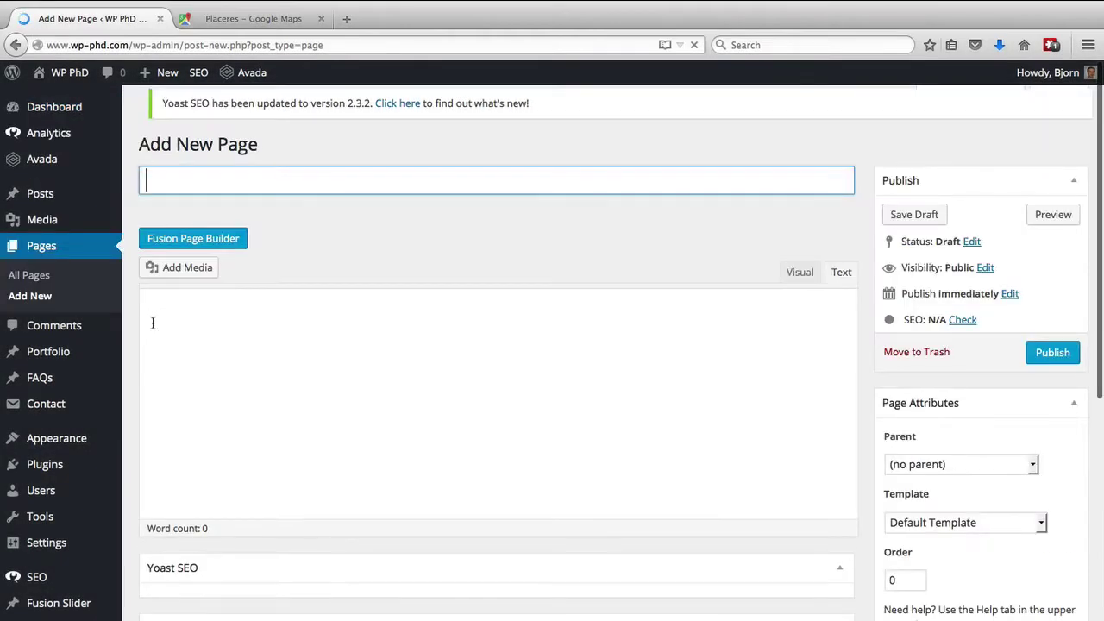
text(Goog)
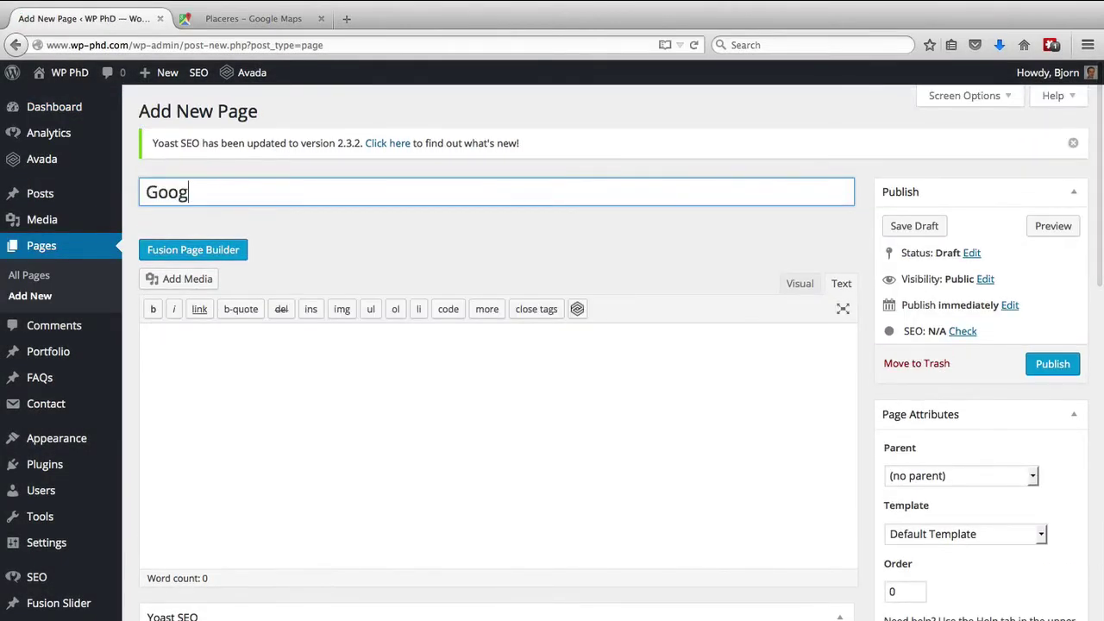
text(le Maps)
Paste the Placeres iframe code into the page content and preview it in Visual mode.
click(231, 465)
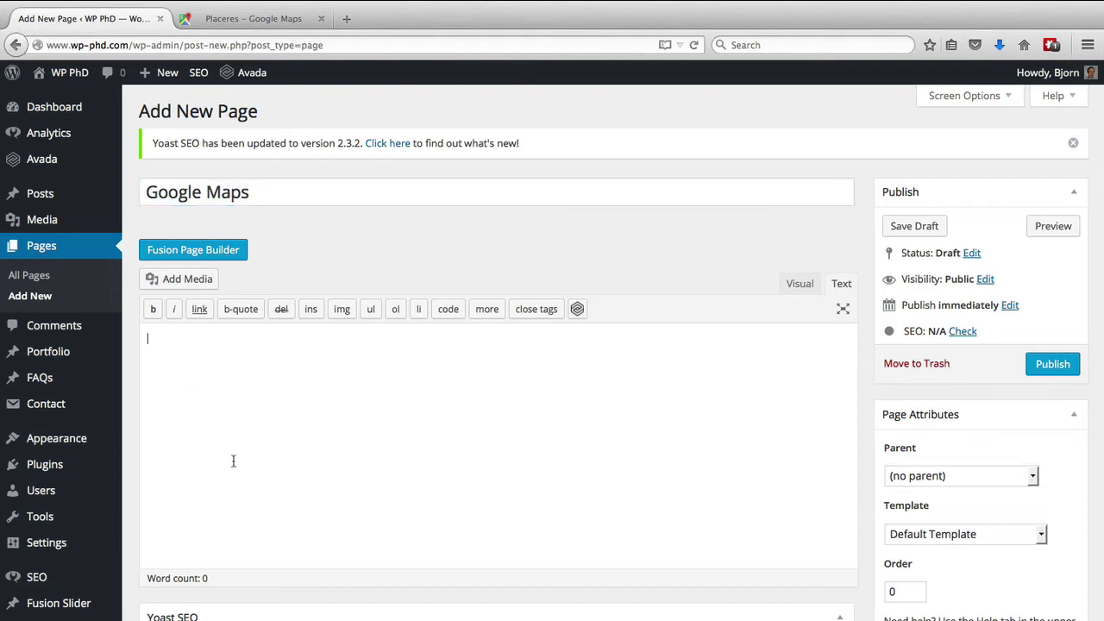
right_click(259, 409)
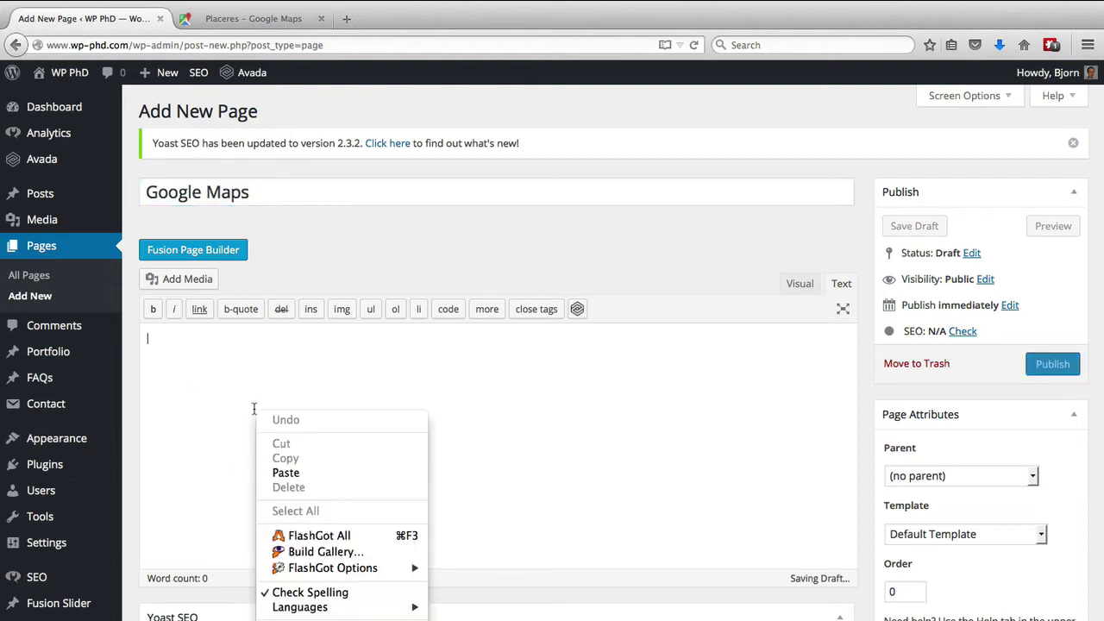
click(285, 473)
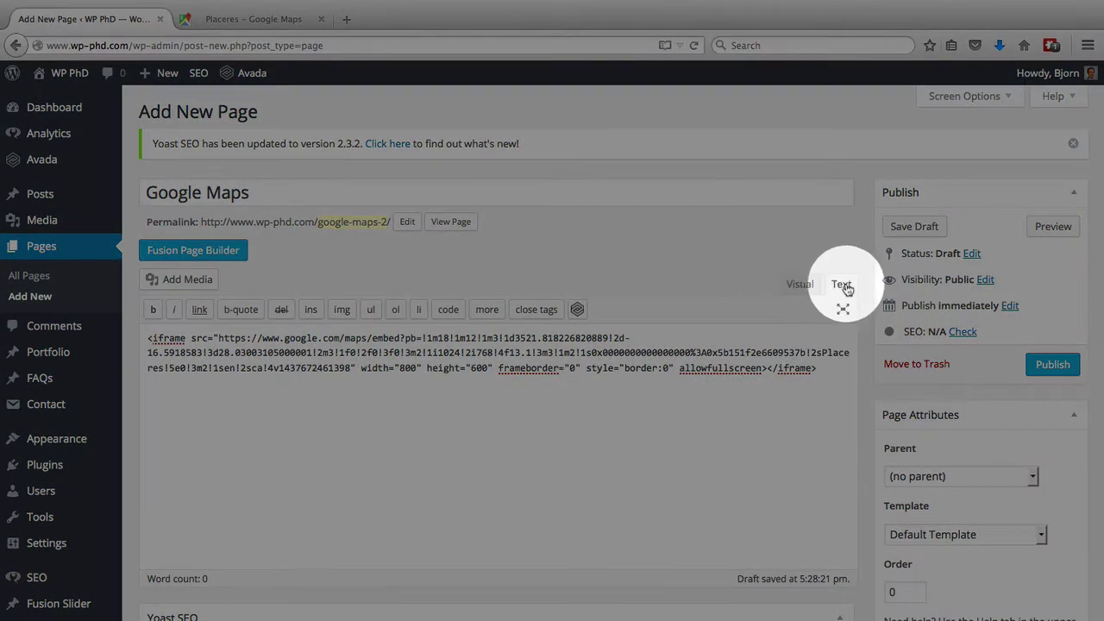
click(799, 284)
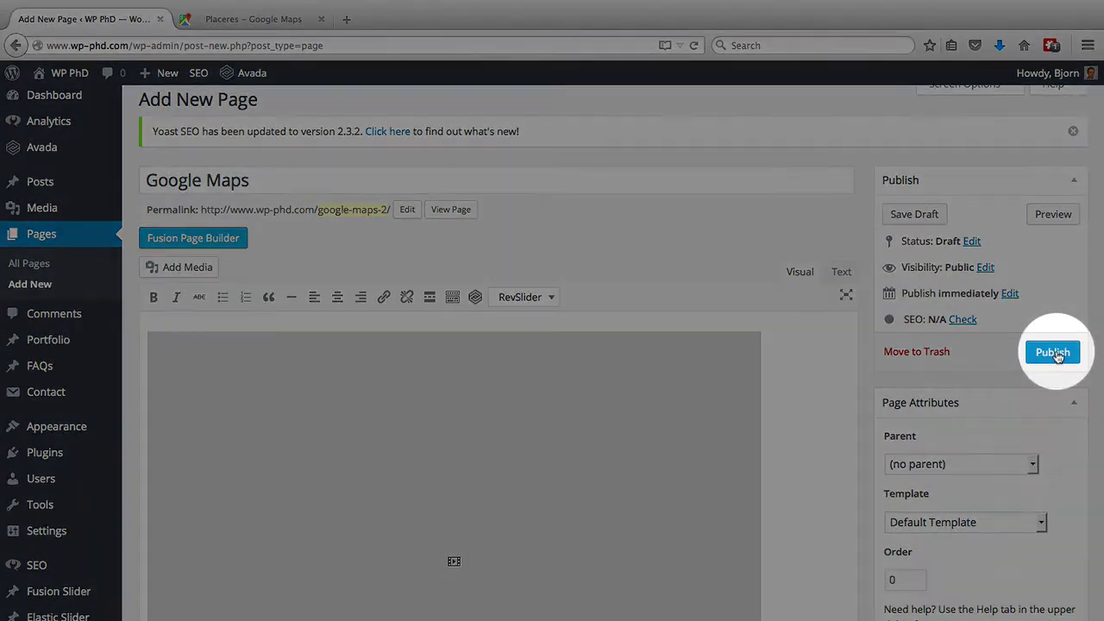
Publish the Google Maps page, check the live Placeres map, then return to the Placeres tab.
click(1053, 352)
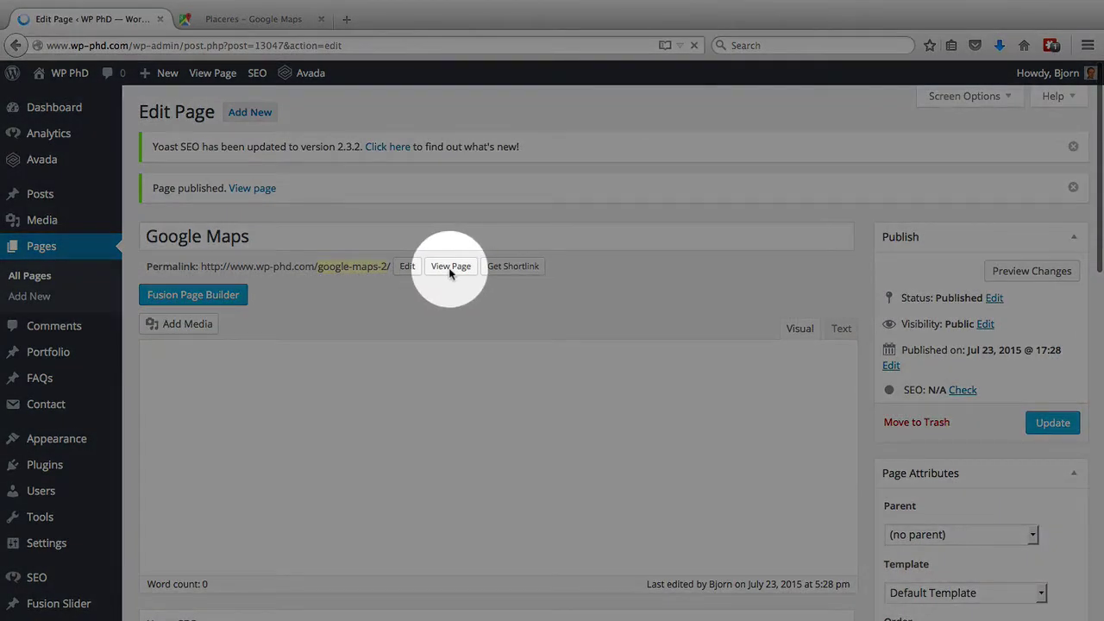
click(450, 267)
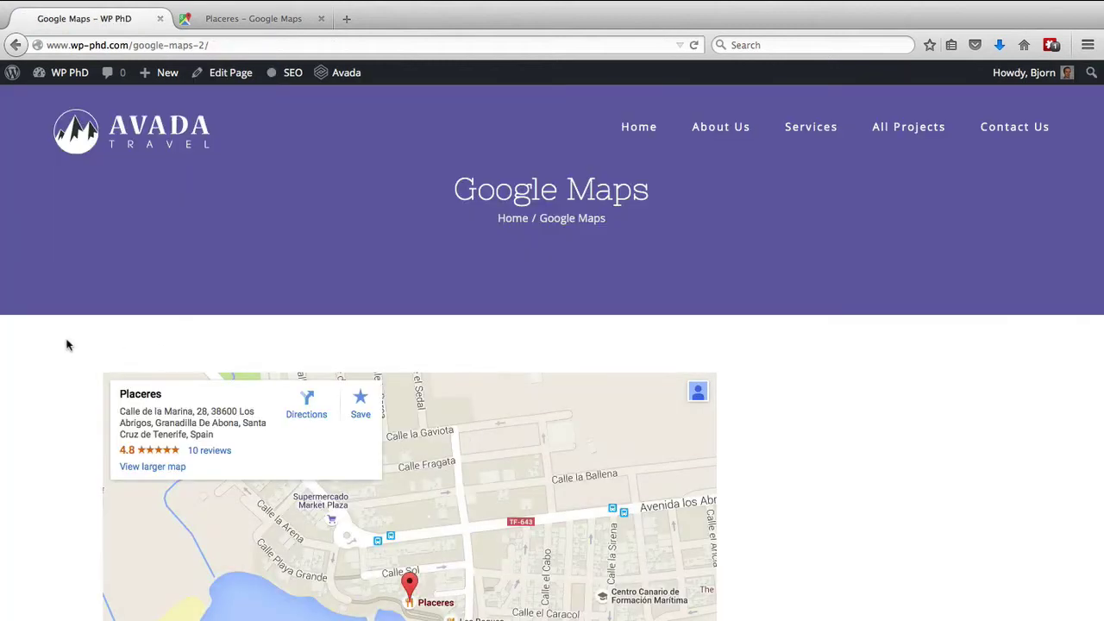
scroll(66, 344, down, 4)
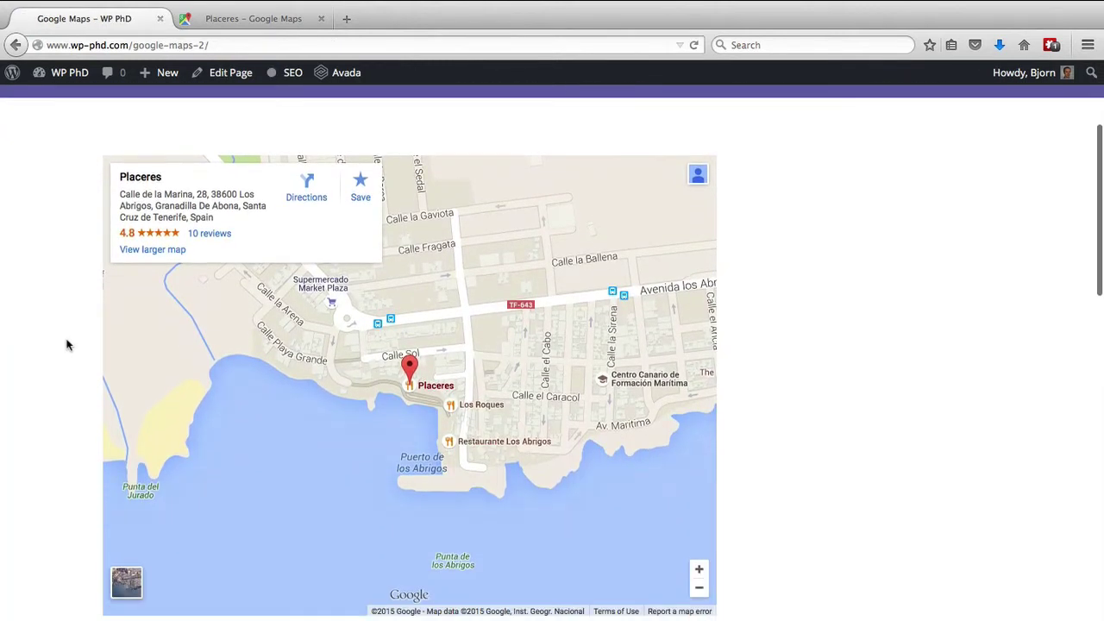
click(228, 22)
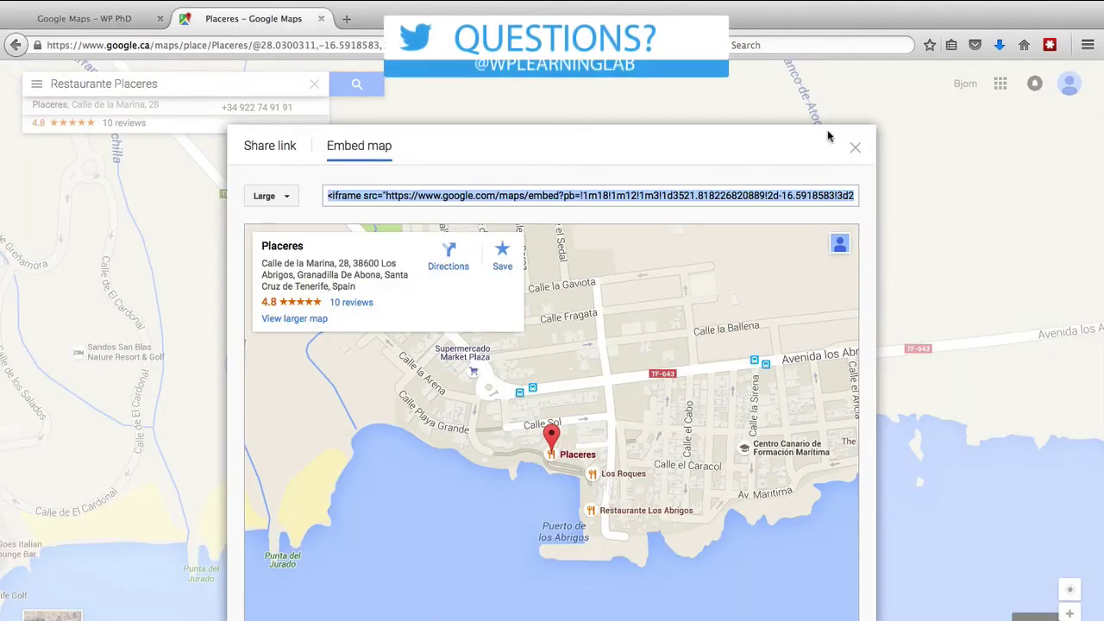
Close the embed dialog and show the Los Abrigos waterfront restaurants up close in satellite view.
click(855, 147)
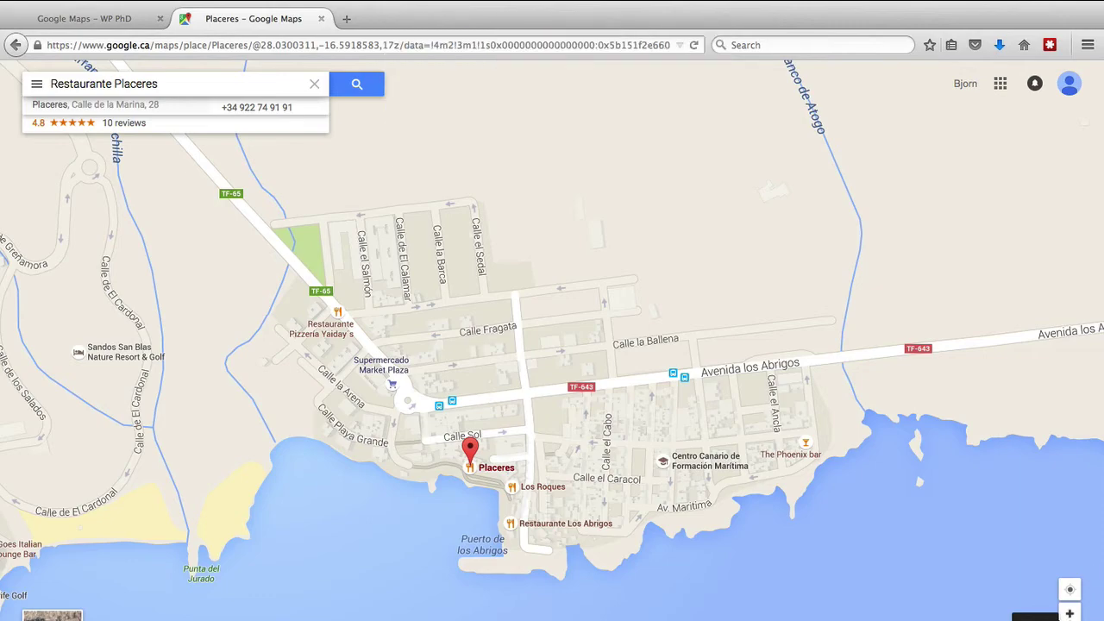
click(1069, 614)
click(1069, 614)
click(1069, 613)
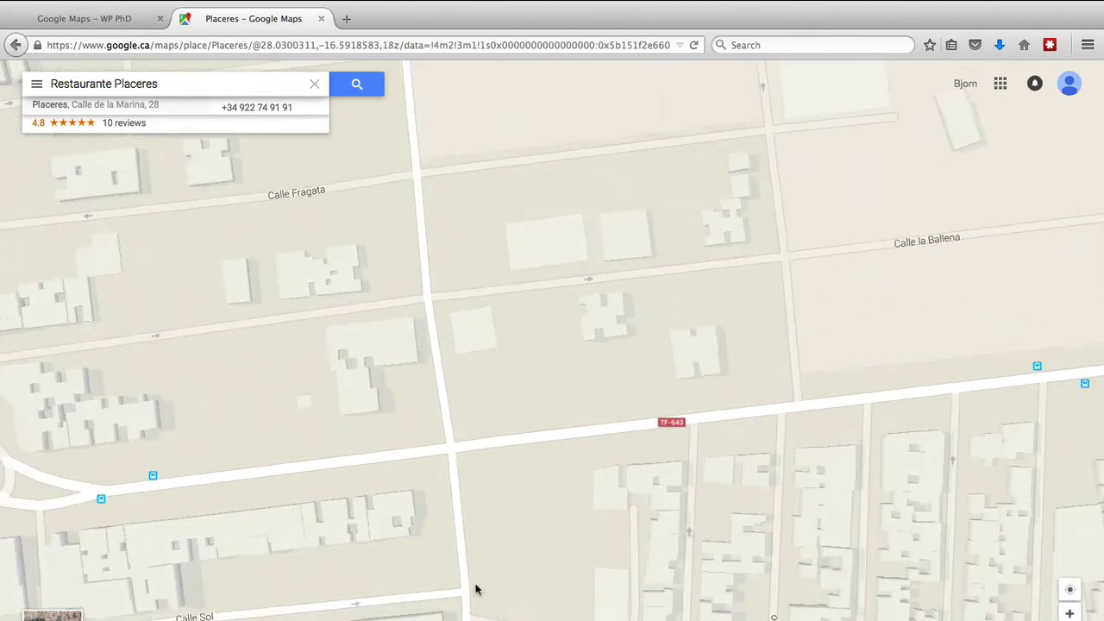
drag(476, 586, 548, 295)
drag(373, 490, 550, 422)
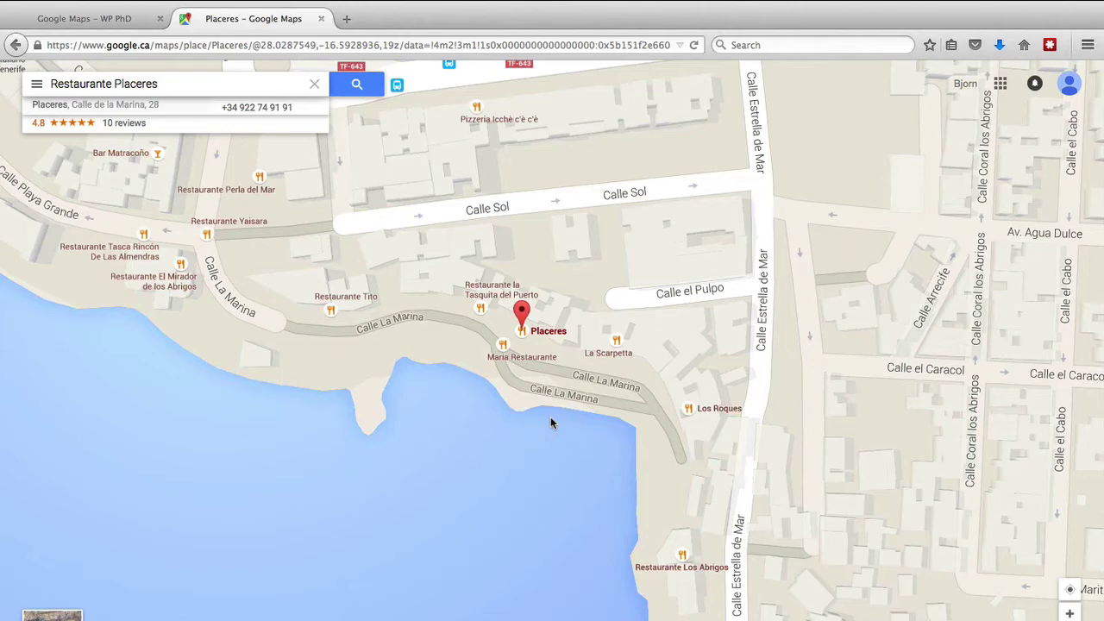
click(550, 423)
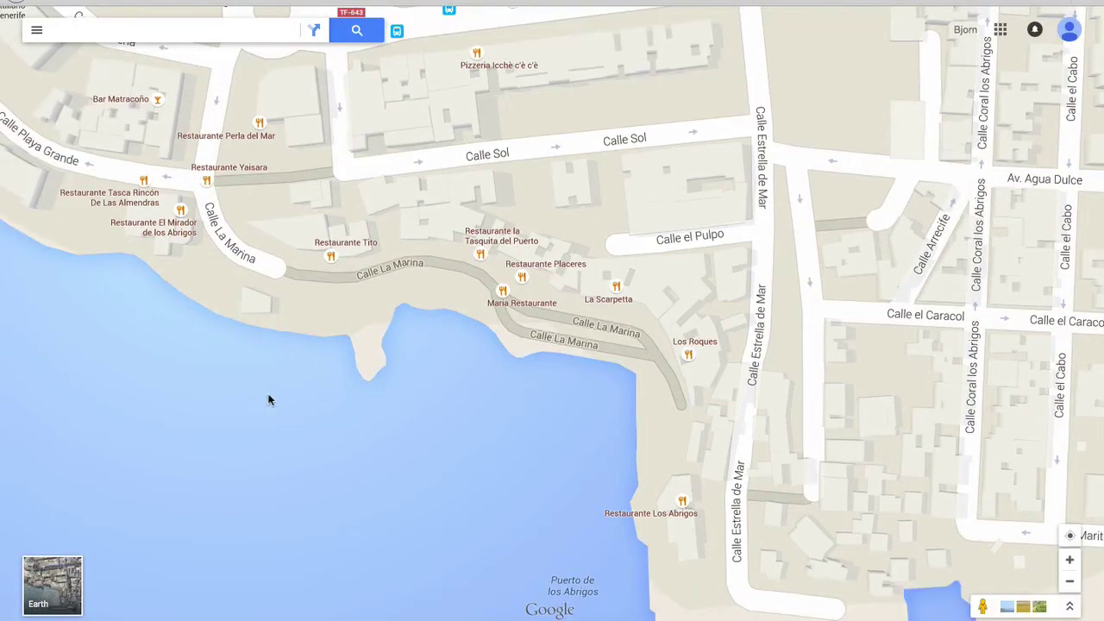
click(50, 586)
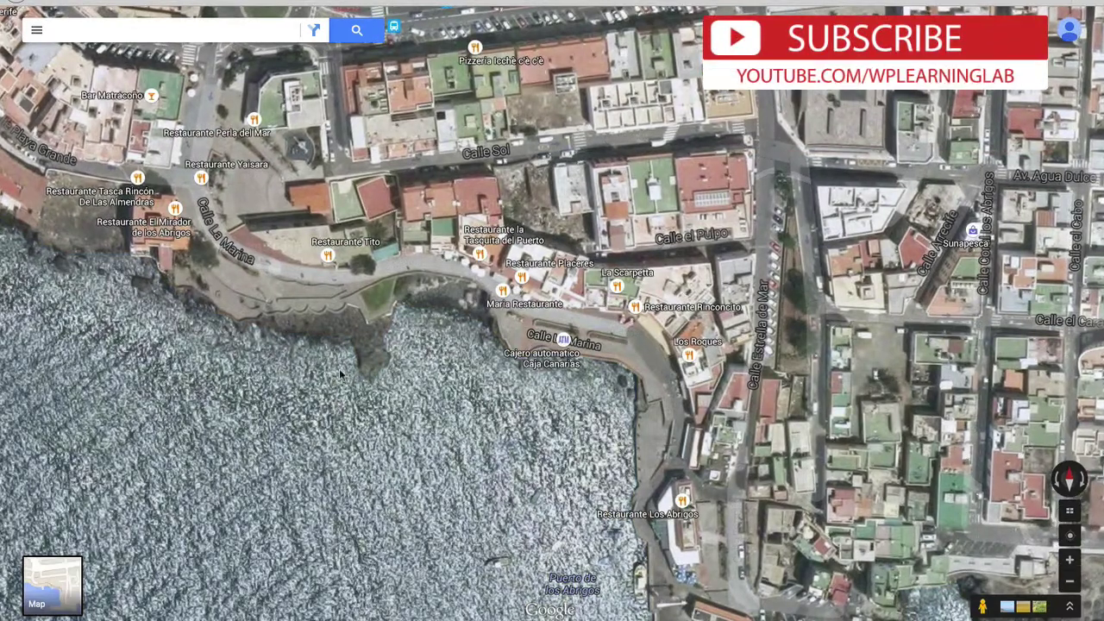
Select Restaurante Tito and copy its embed map iframe code.
click(351, 244)
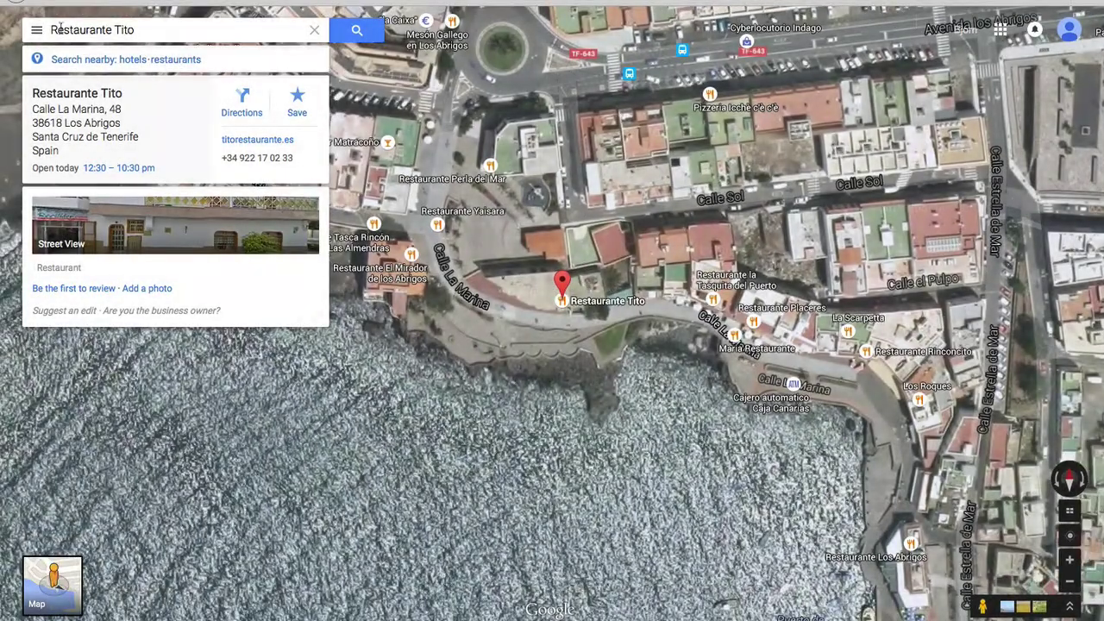
click(37, 33)
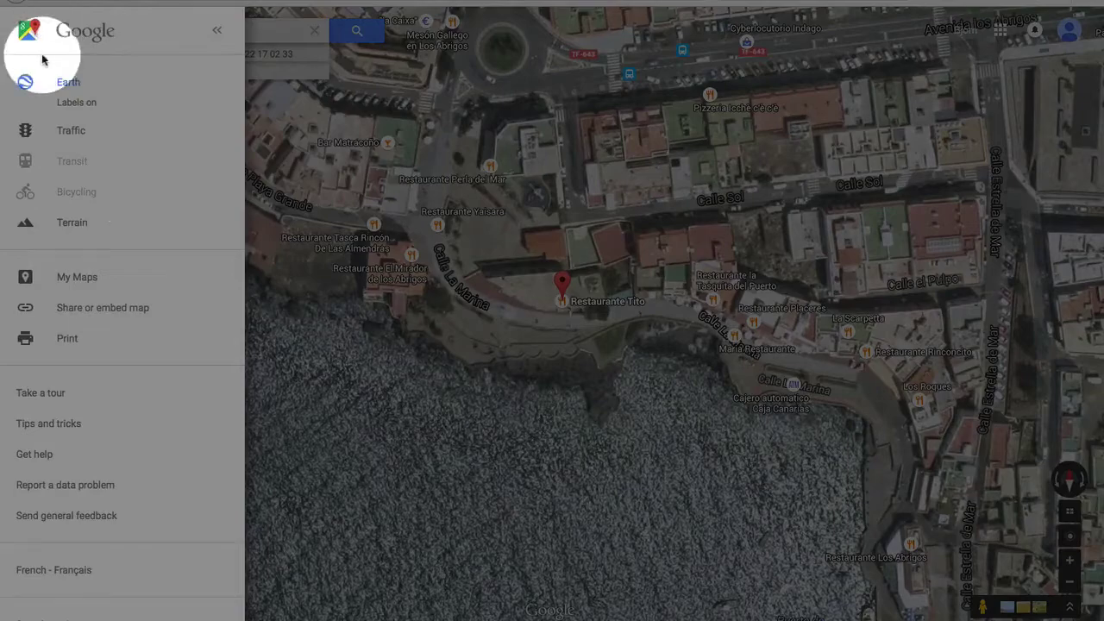
click(98, 308)
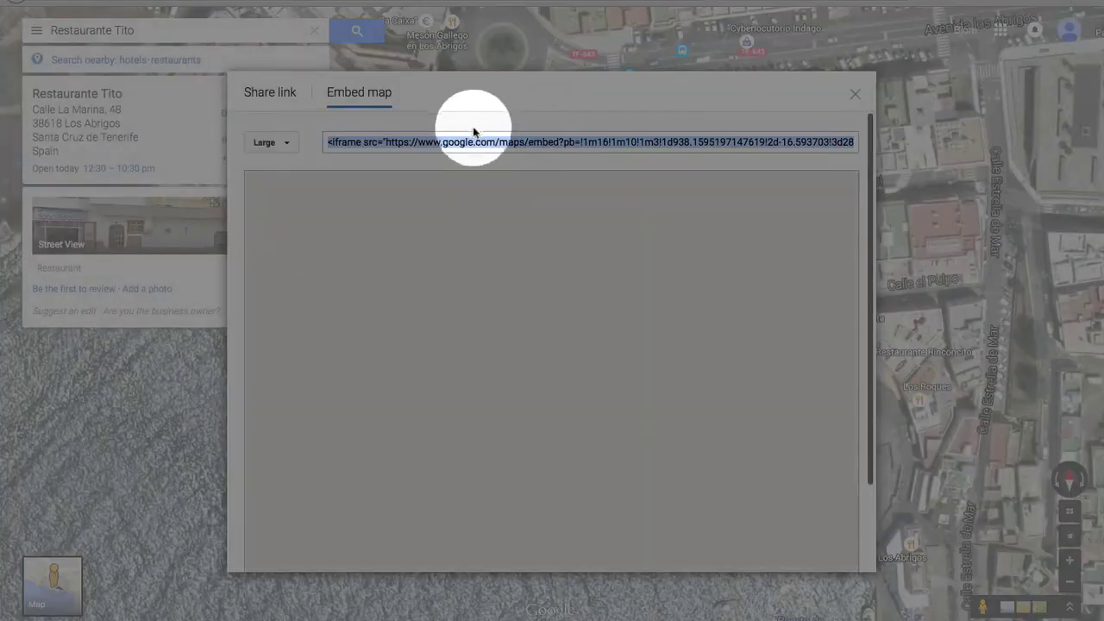
right_click(459, 136)
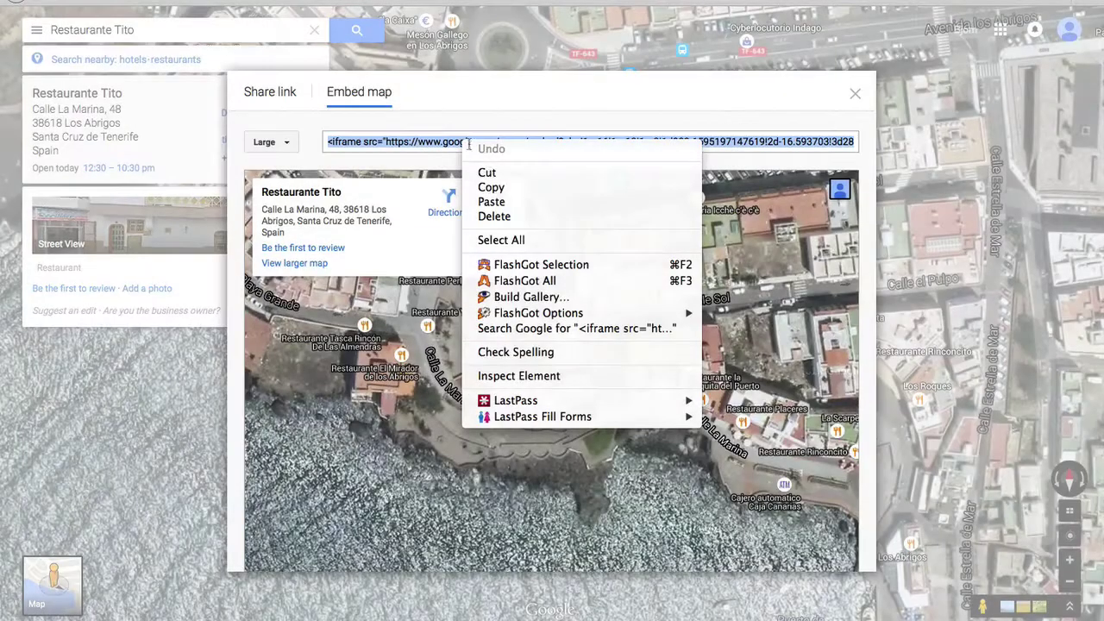
click(488, 184)
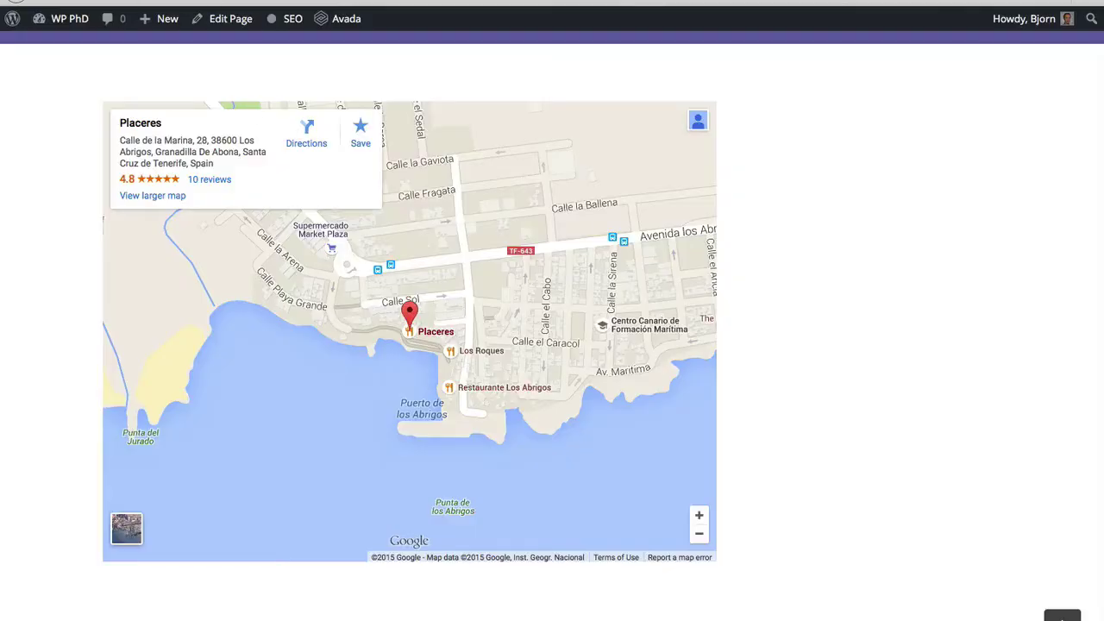
In the Google Maps page's Text editor, start a new line below the Placeres iframe.
click(222, 24)
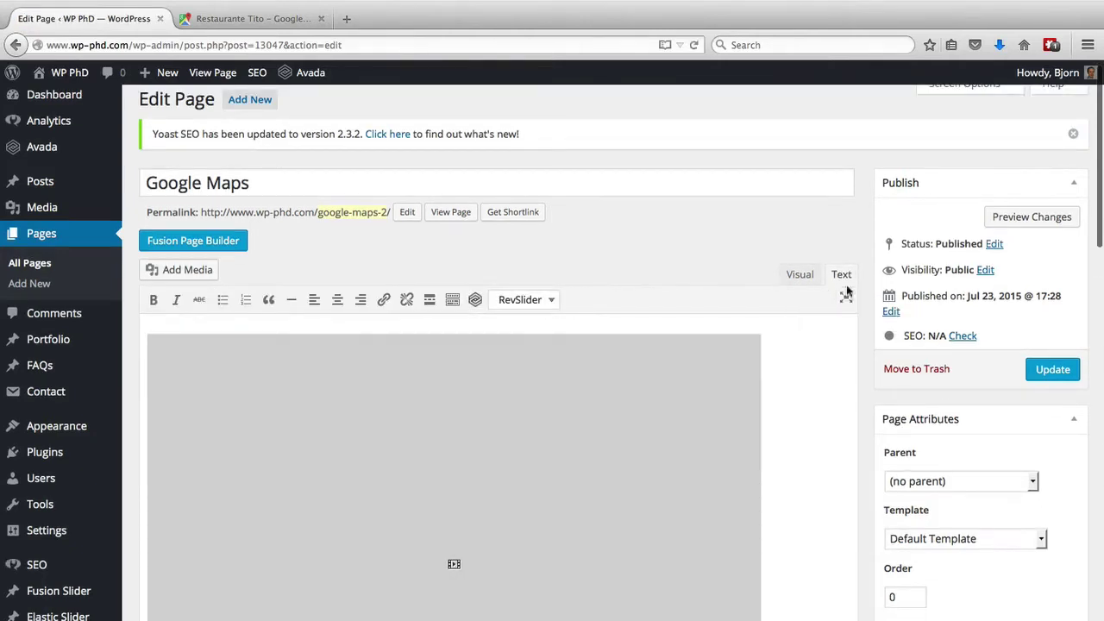
click(842, 276)
click(834, 363)
key(Return)
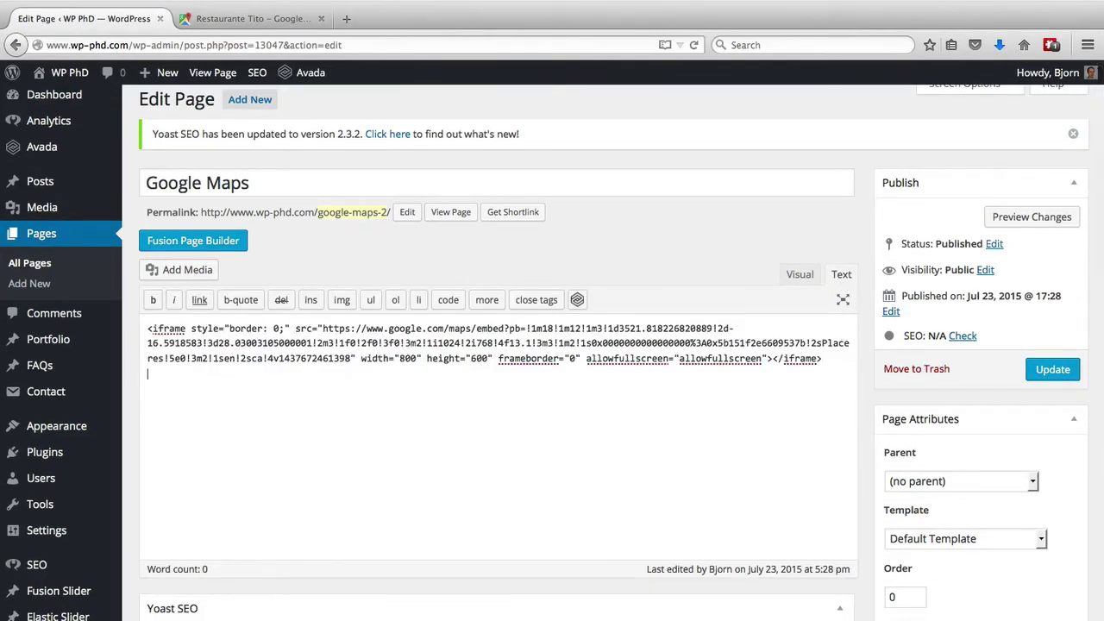
Paste the Restaurante Tito iframe, update the page, and open it live.
right_click(543, 358)
right_click(521, 405)
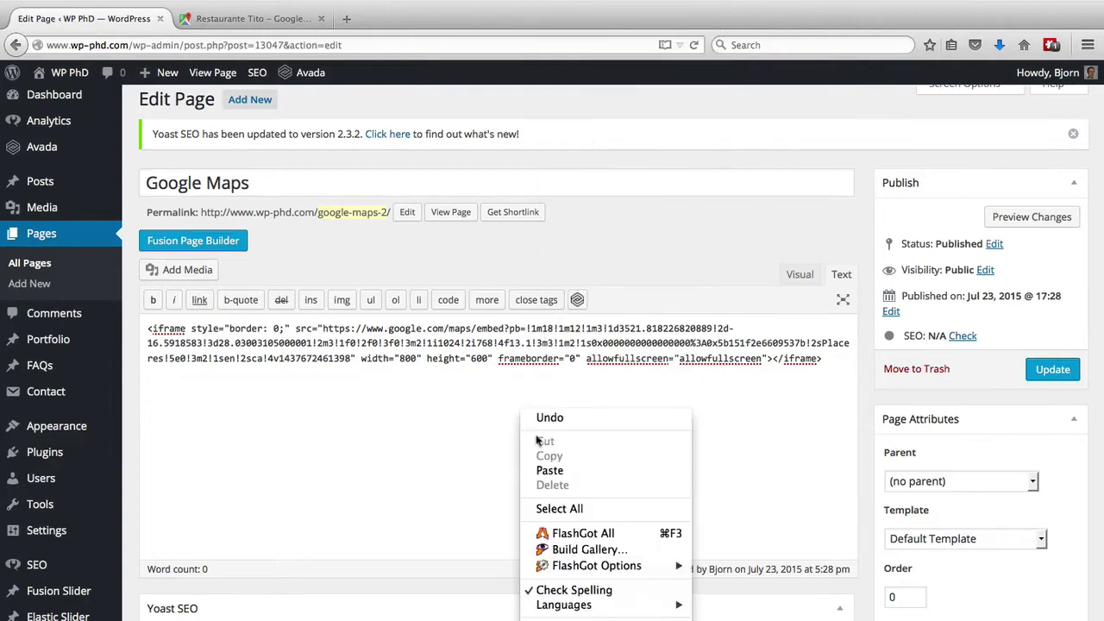
click(545, 468)
click(1043, 370)
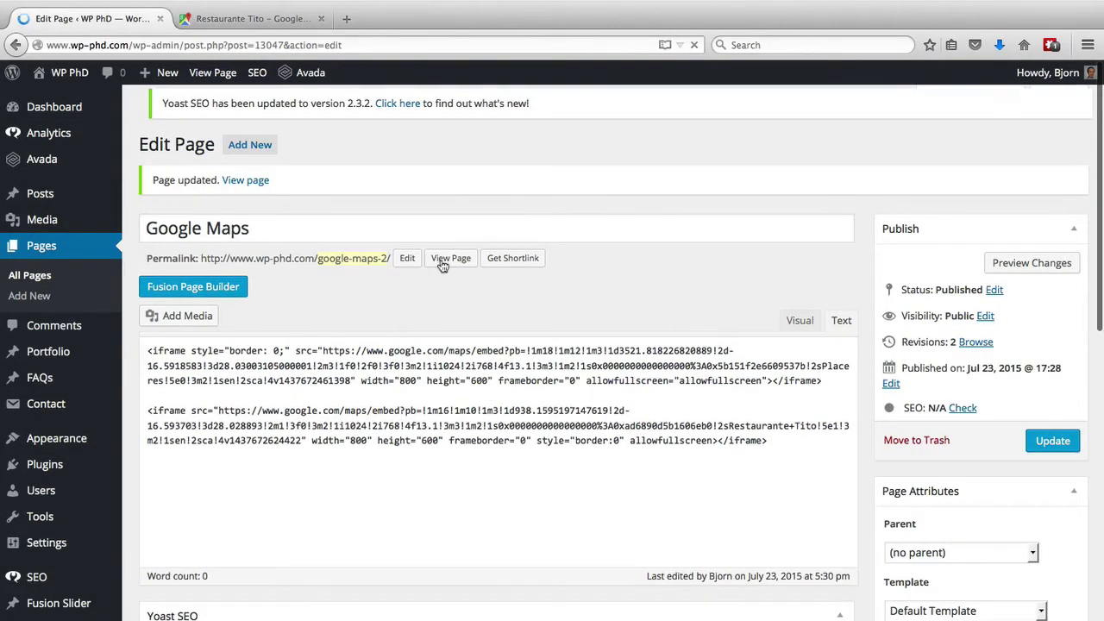
click(441, 259)
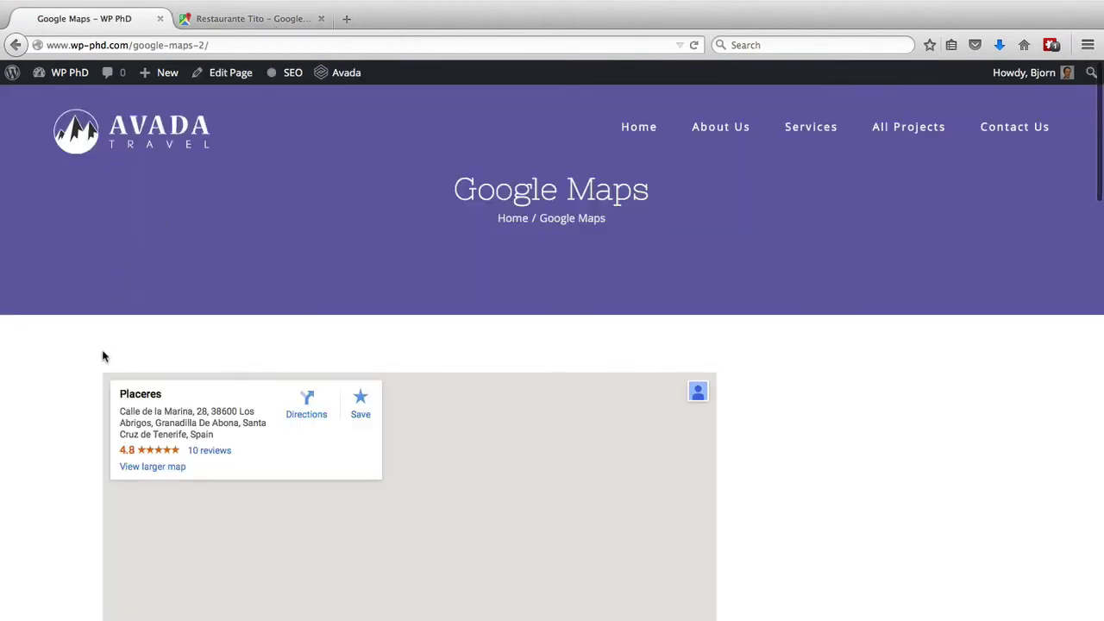
Scroll the live page past the Placeres map to the Restaurante Tito satellite map.
scroll(102, 354, down, 5)
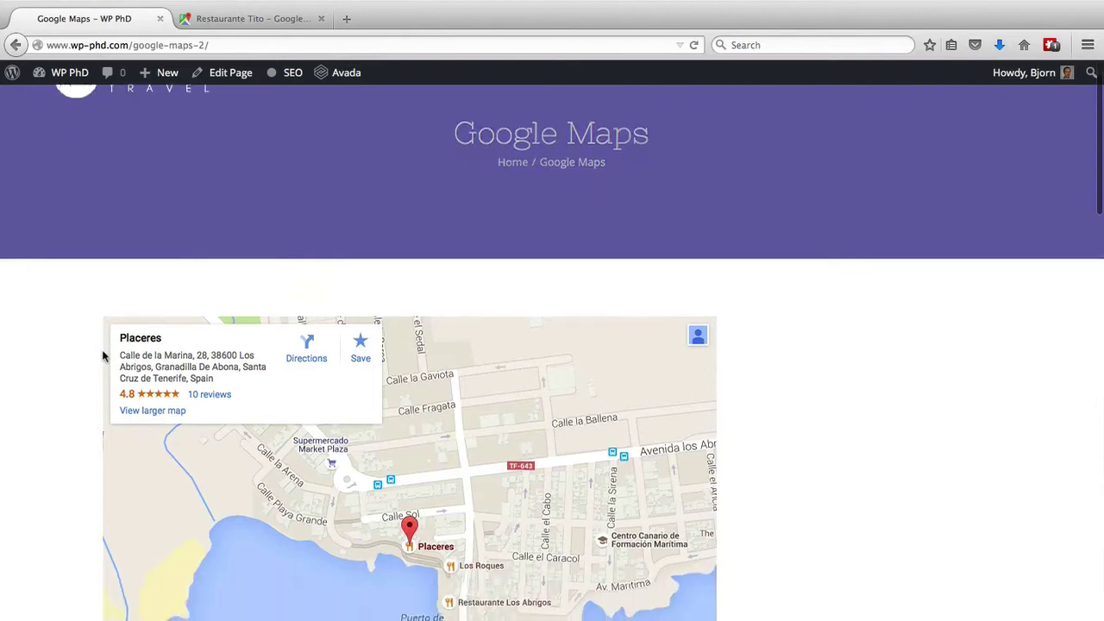
scroll(66, 369, down, 10)
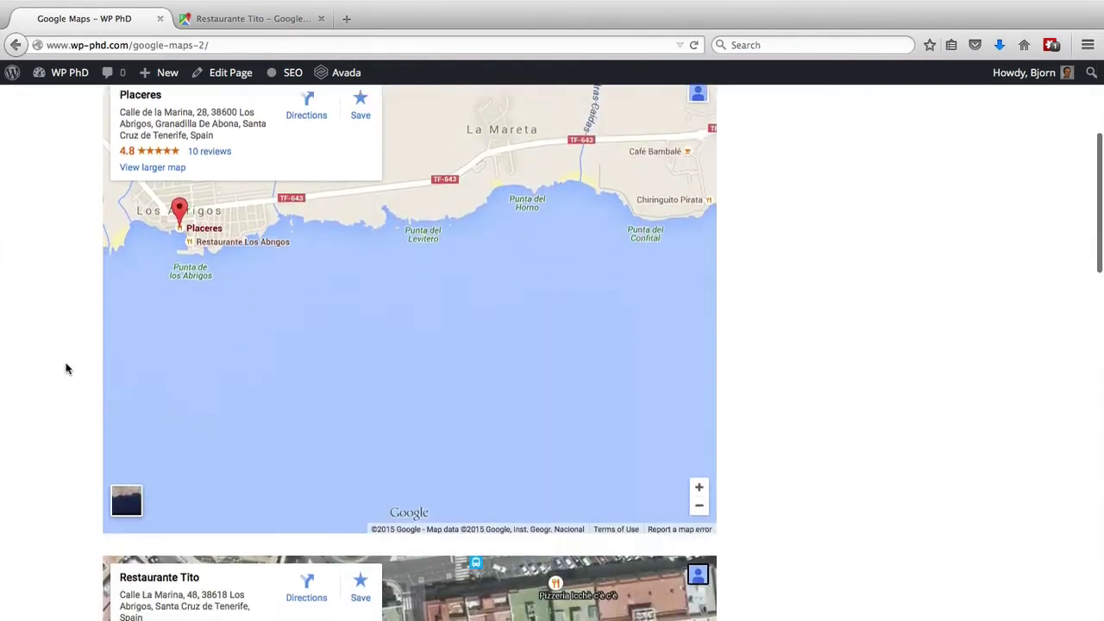
scroll(66, 369, down, 2)
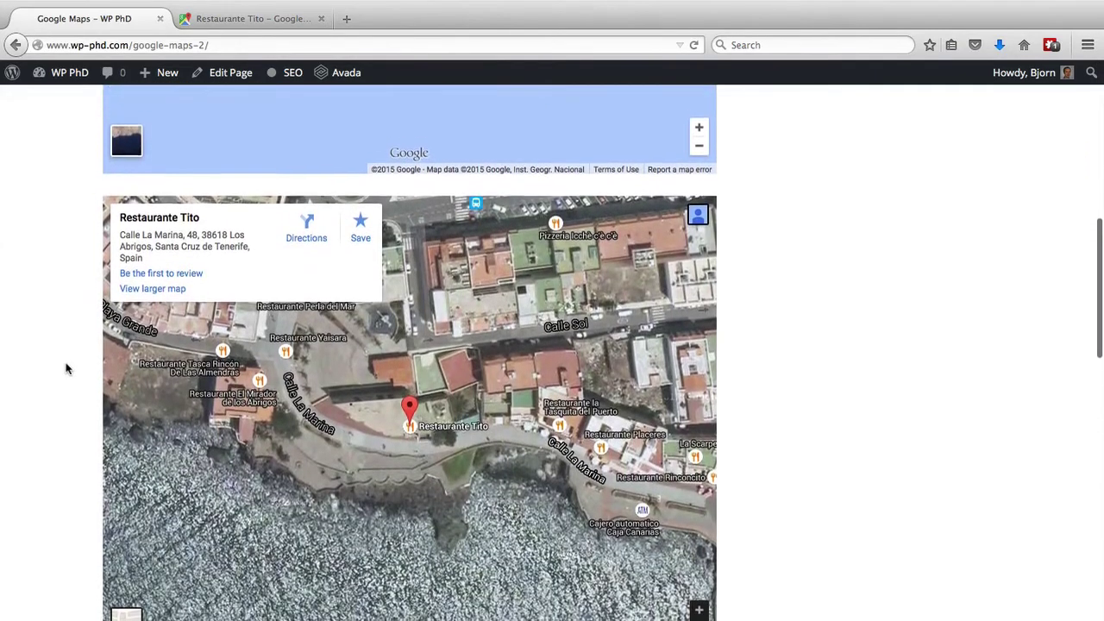